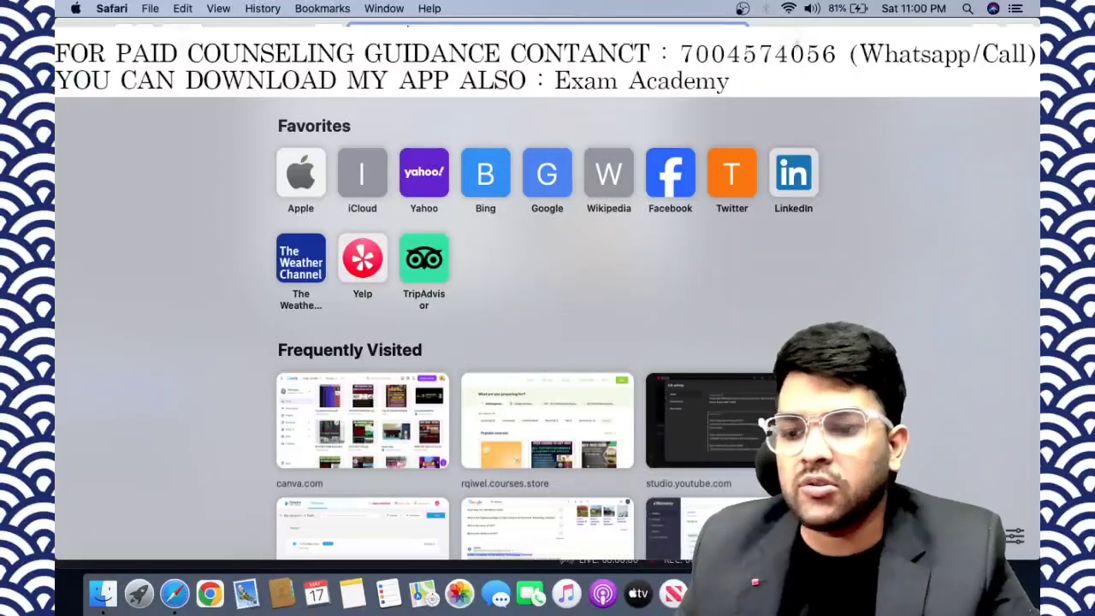
Step: Search the web for "csap" and open the AEEE Portal from the Centralized Seat Allotment Process notice
text(csa)
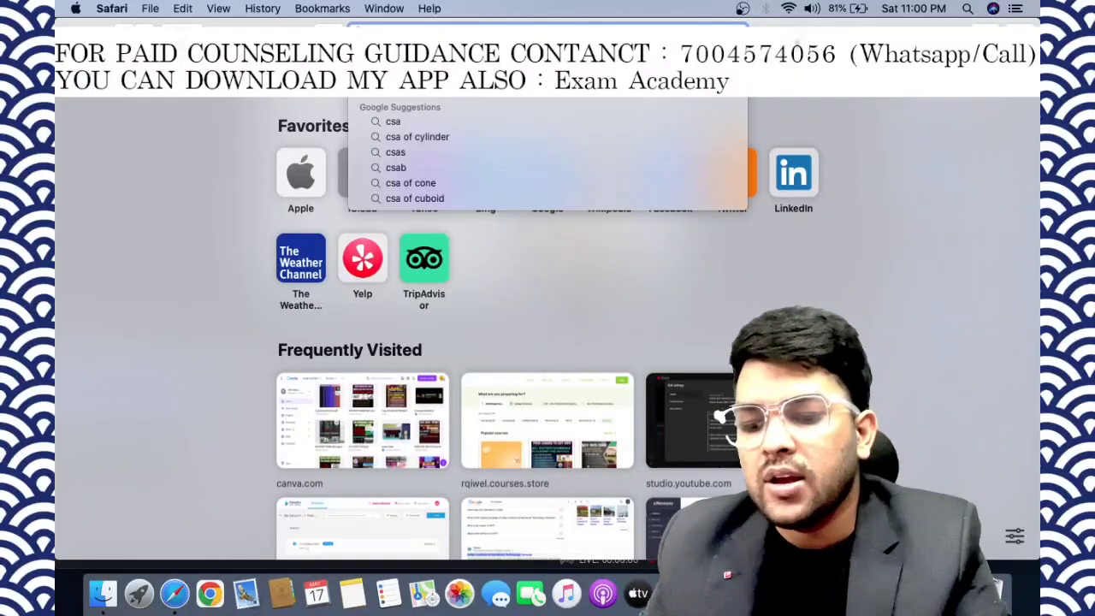
text(p)
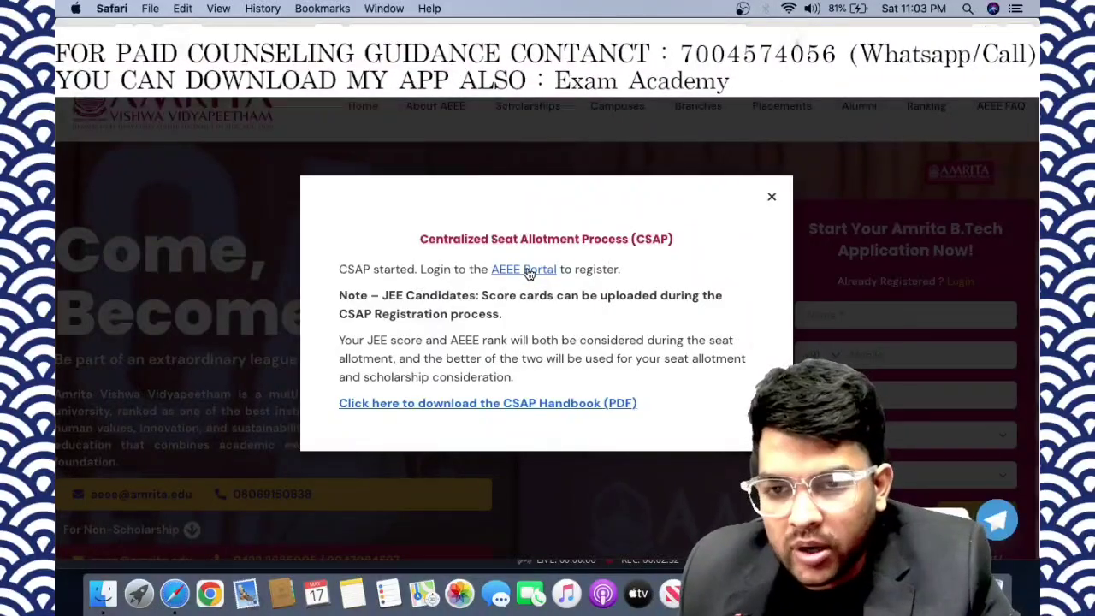
click(527, 272)
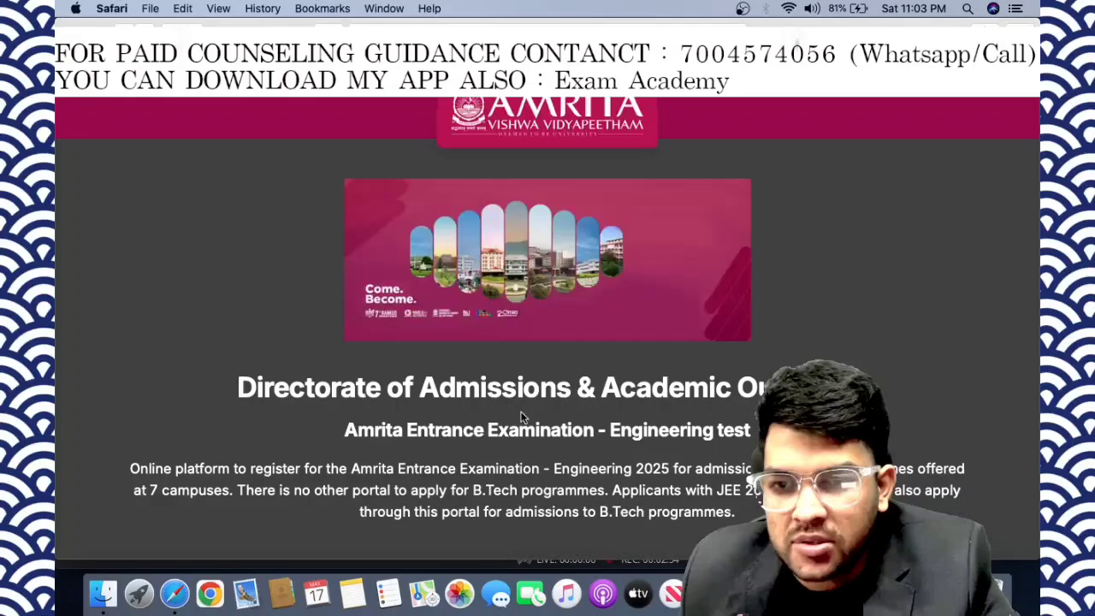
Step: Find the Sign In form on the AEEE portal and activate its Email / Phone field
scroll(520, 412, down, 5)
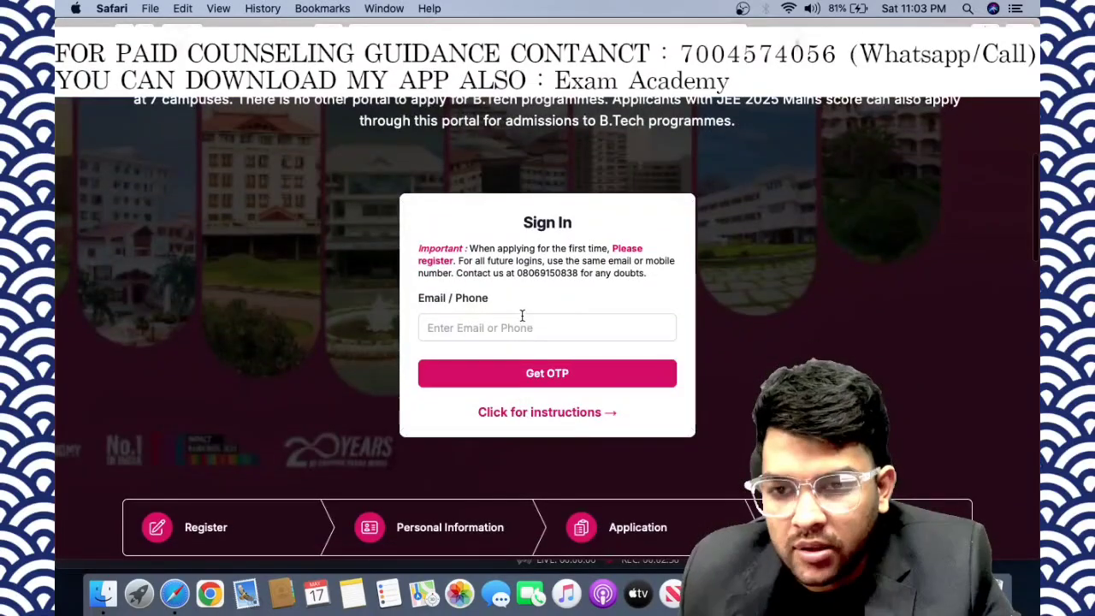
click(514, 329)
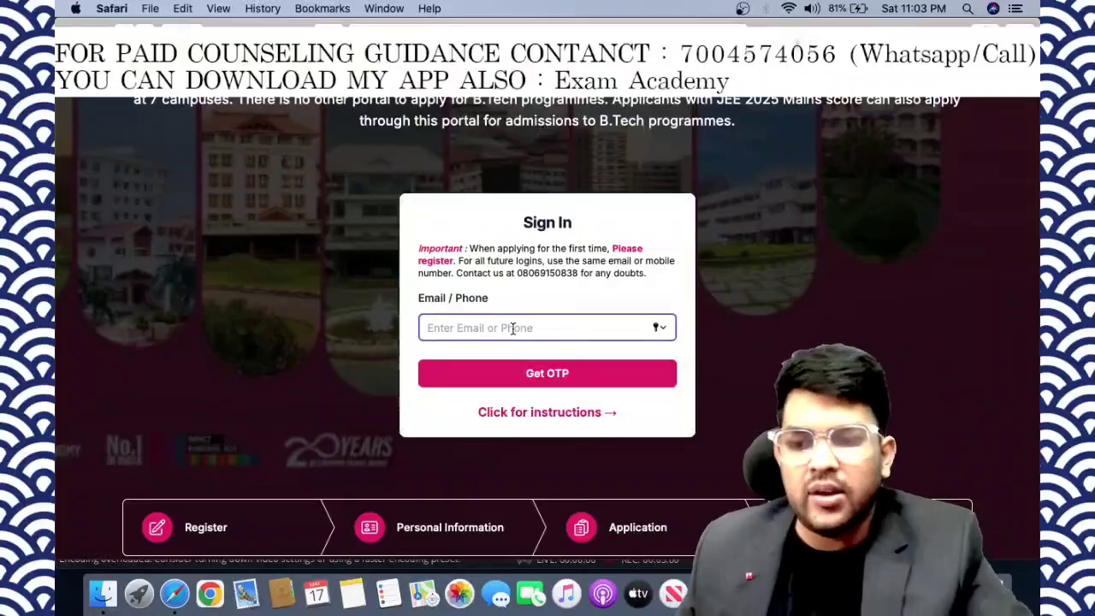
scroll(514, 328, down, 2)
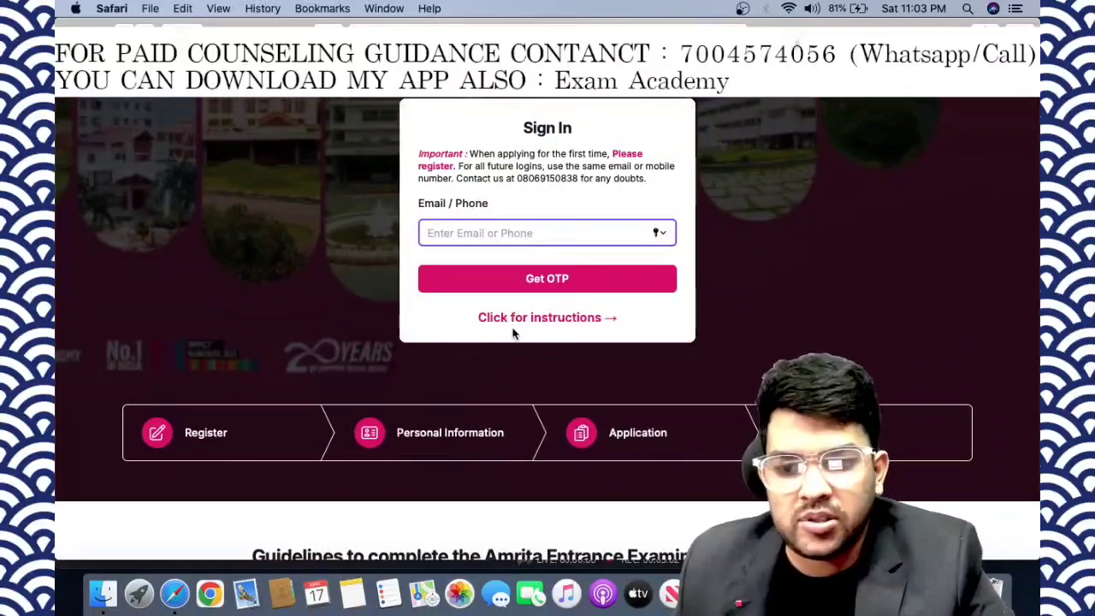
scroll(623, 352, up, 2)
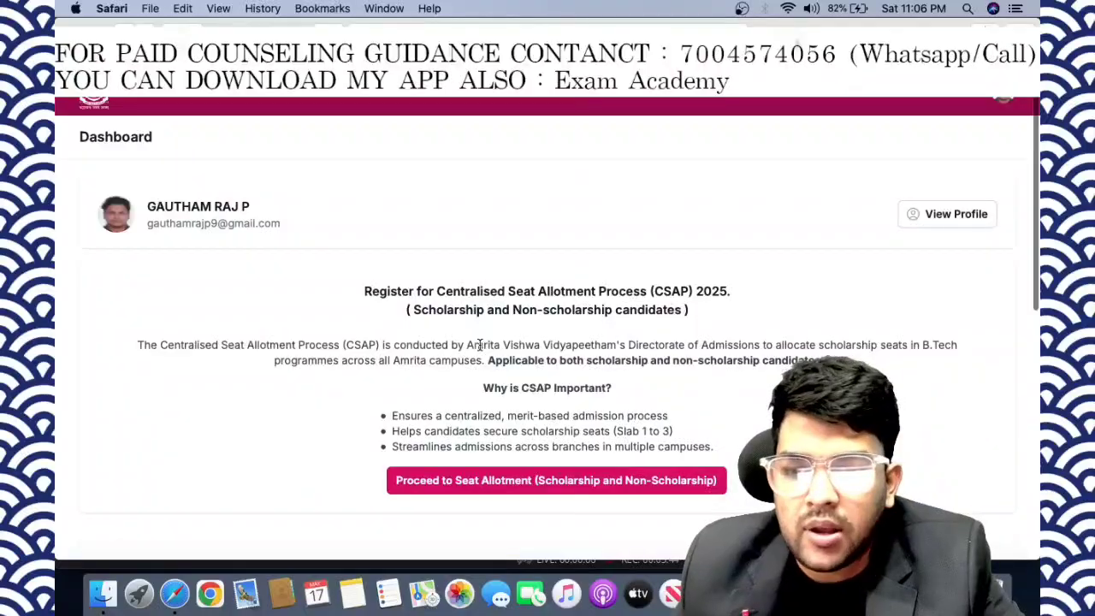
Step: Review the dashboard's CSAP 2025 registration notice, AEEE percentiles and rank, and exam registration status
scroll(480, 345, down, 3)
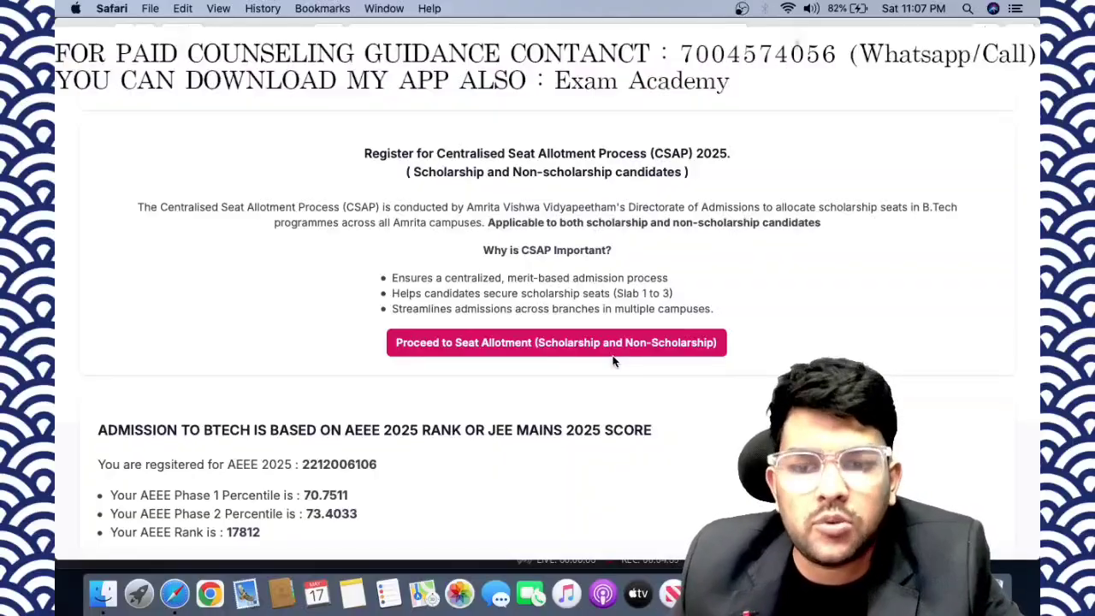
scroll(613, 361, down, 3)
scroll(612, 361, up, 3)
scroll(613, 361, down, 3)
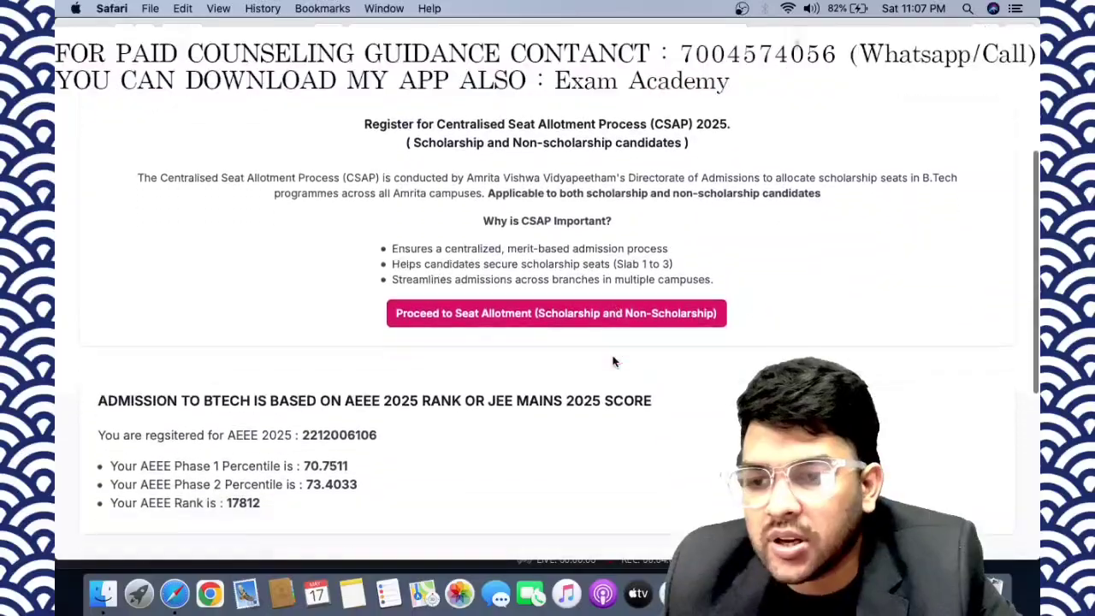
scroll(418, 351, down, 5)
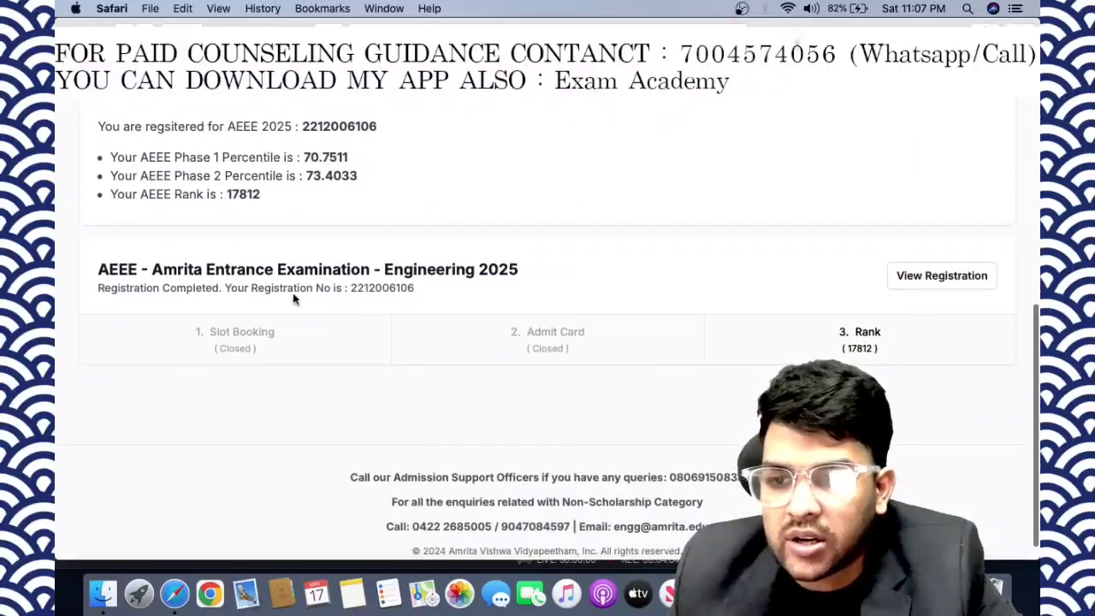
scroll(210, 356, up, 10)
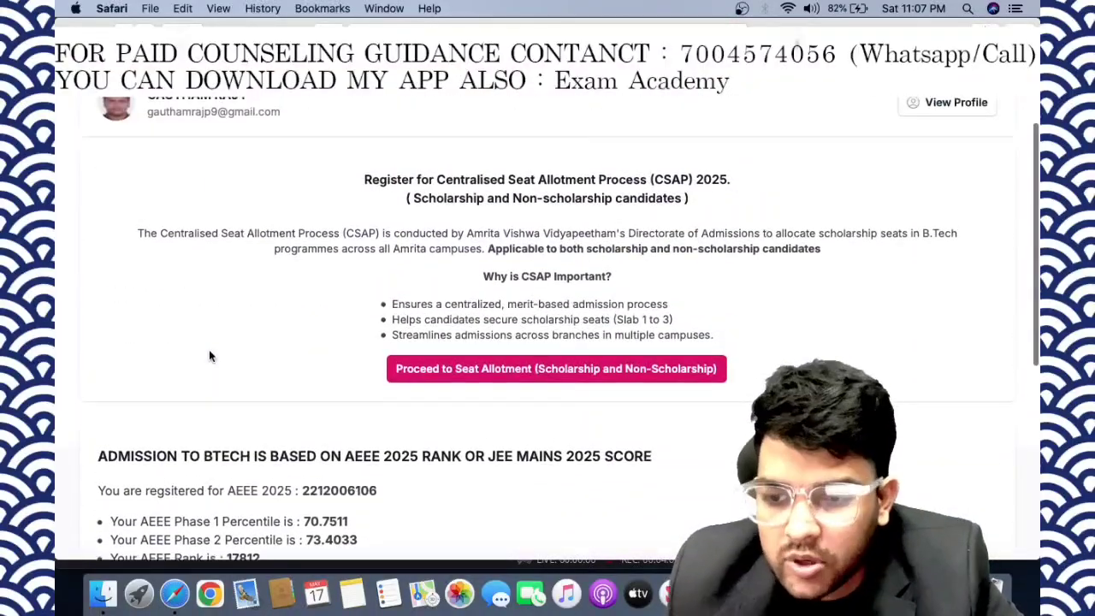
scroll(211, 356, down, 2)
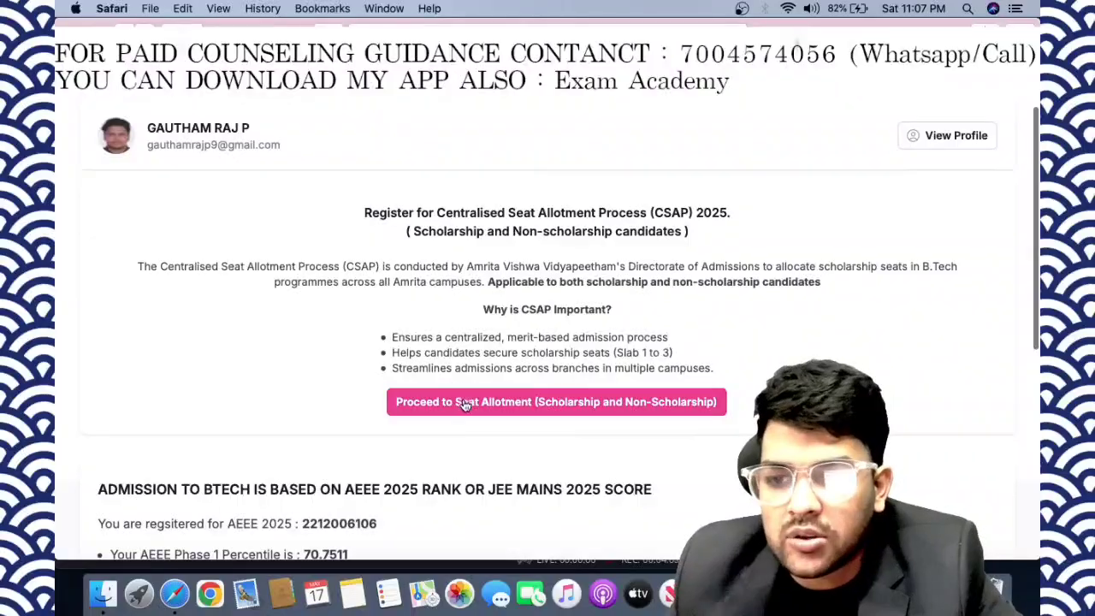
Step: Proceed to Seat Allotment (Scholarship and Non-Scholarship) and dismiss the AEEE Result and CSAP welcome notices
click(463, 402)
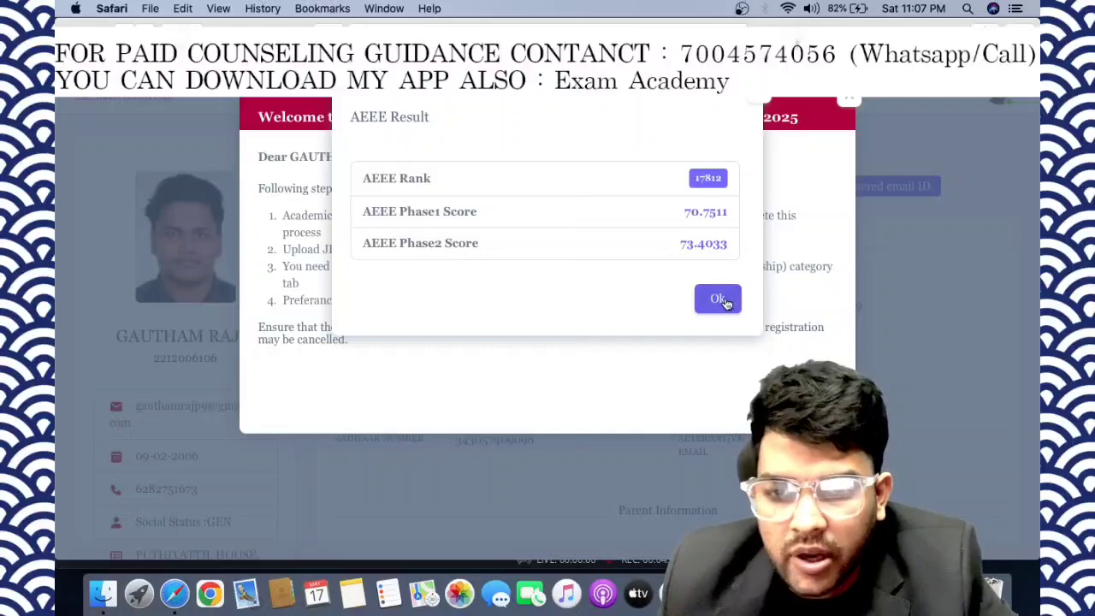
click(760, 98)
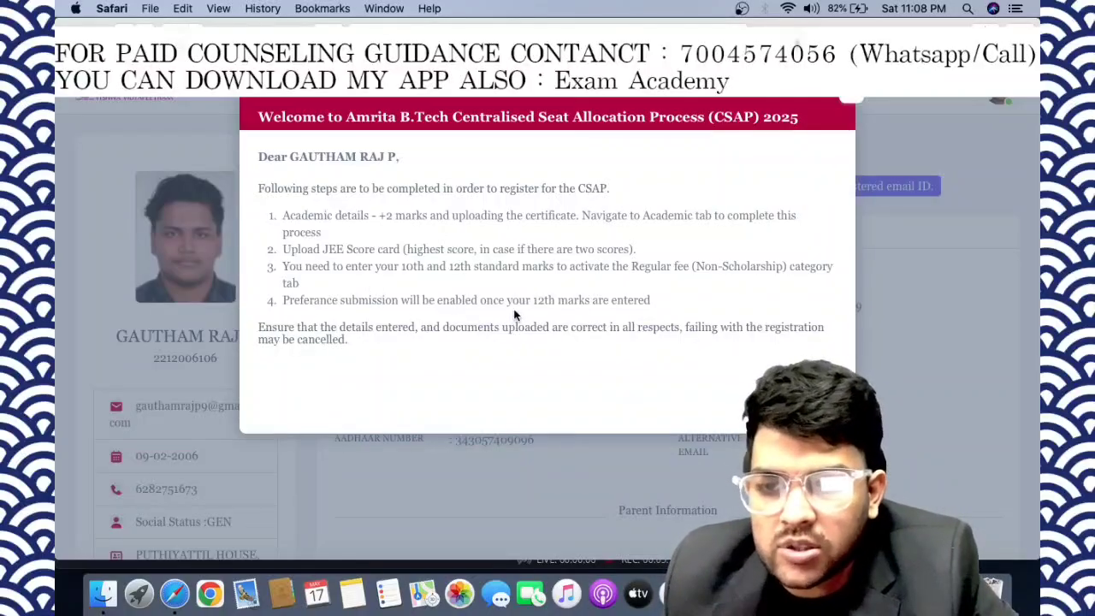
key(Escape)
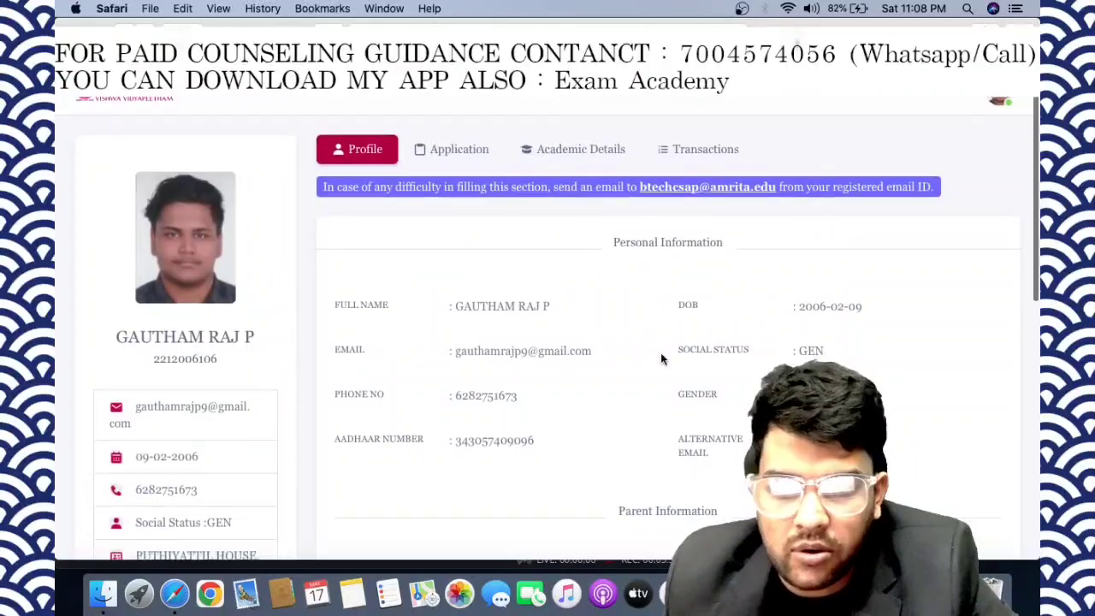
Step: Review the candidate's personal information and permanent address in the CSAP profile
scroll(661, 353, down, 1)
scroll(661, 353, up, 1)
scroll(661, 352, down, 2)
scroll(661, 359, down, 10)
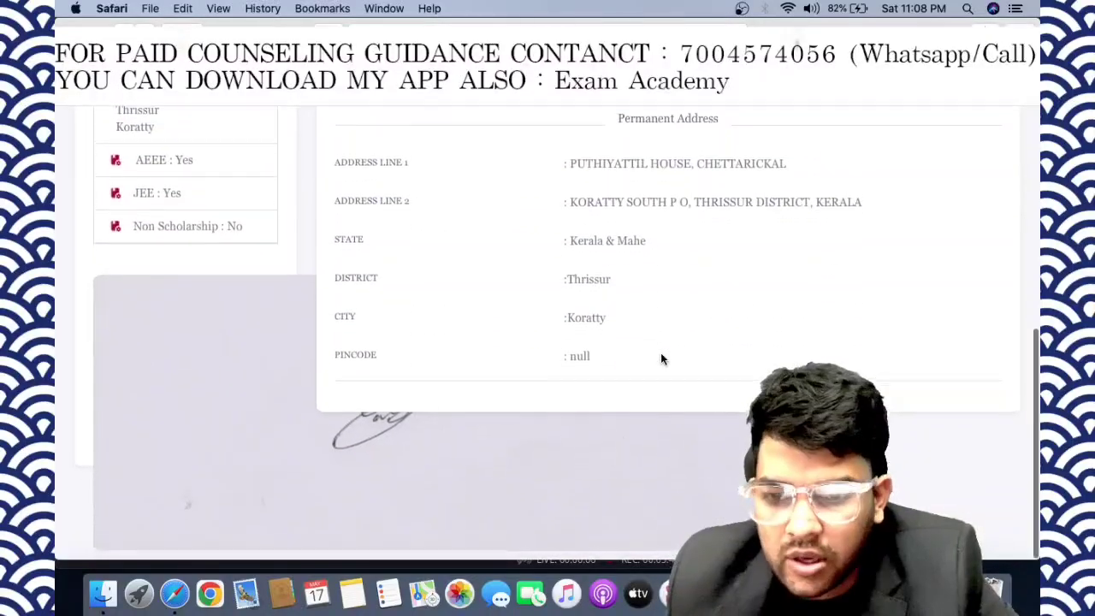
scroll(661, 352, up, 10)
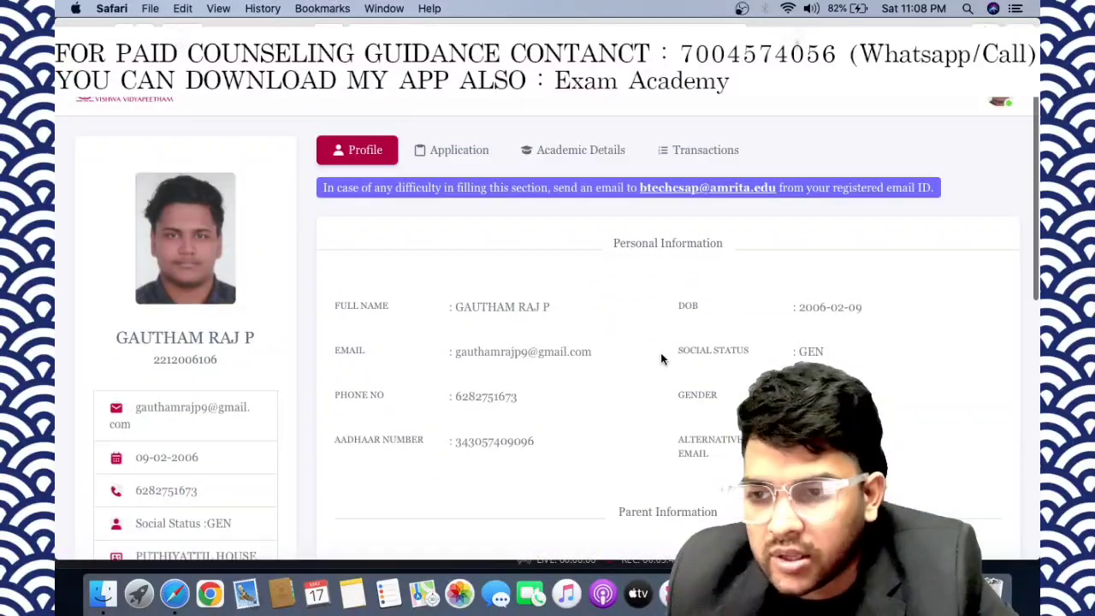
Step: Open the application status and examine the applied categories, the JEE score card upload instructions and the AEEE application details
click(476, 149)
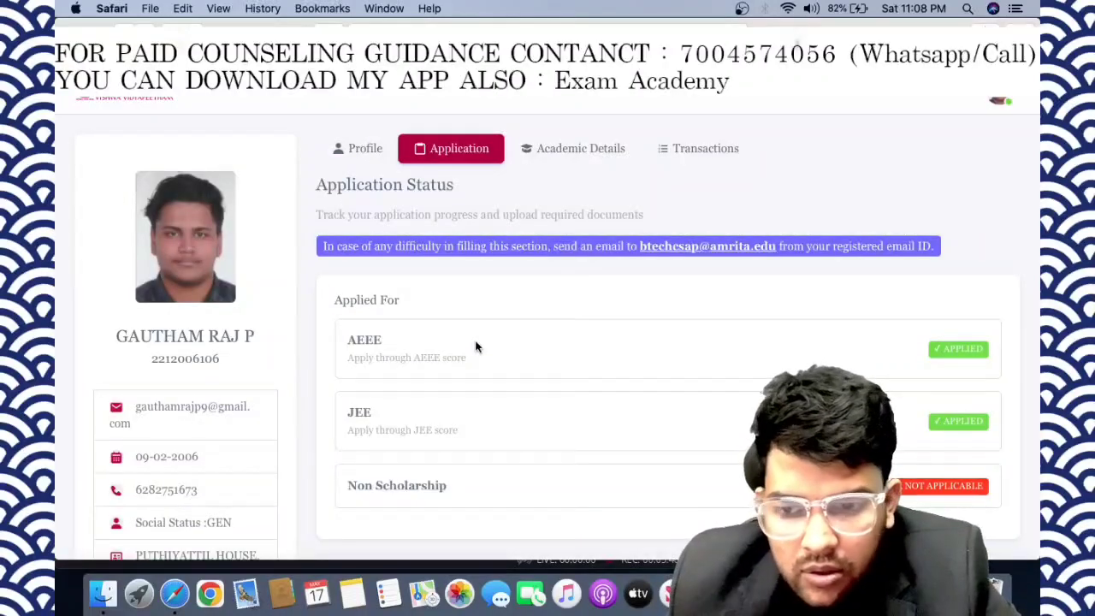
scroll(477, 346, down, 2)
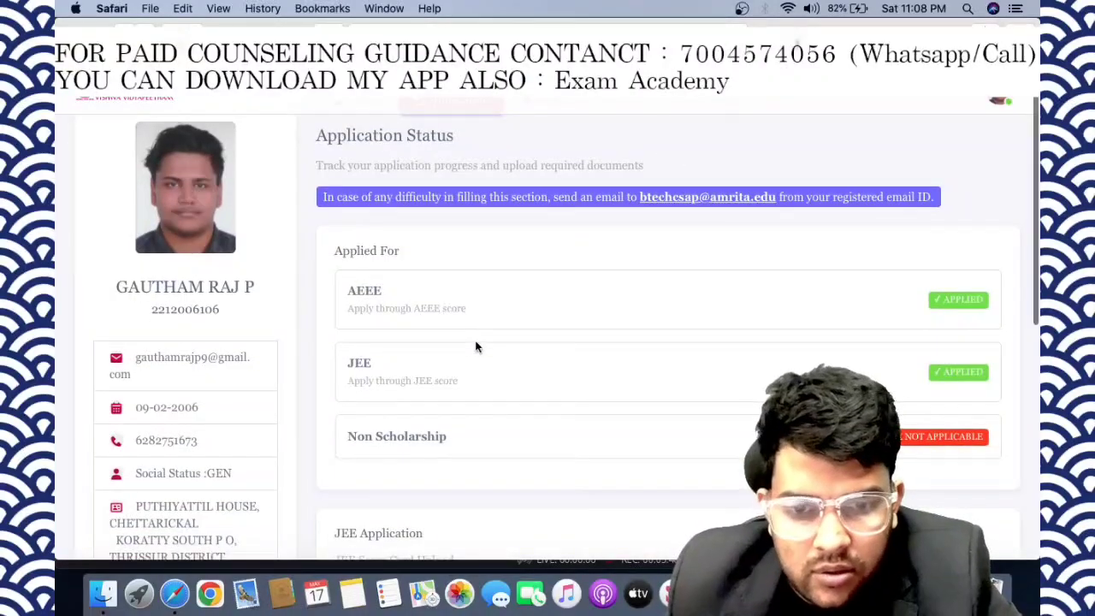
scroll(476, 346, down, 1)
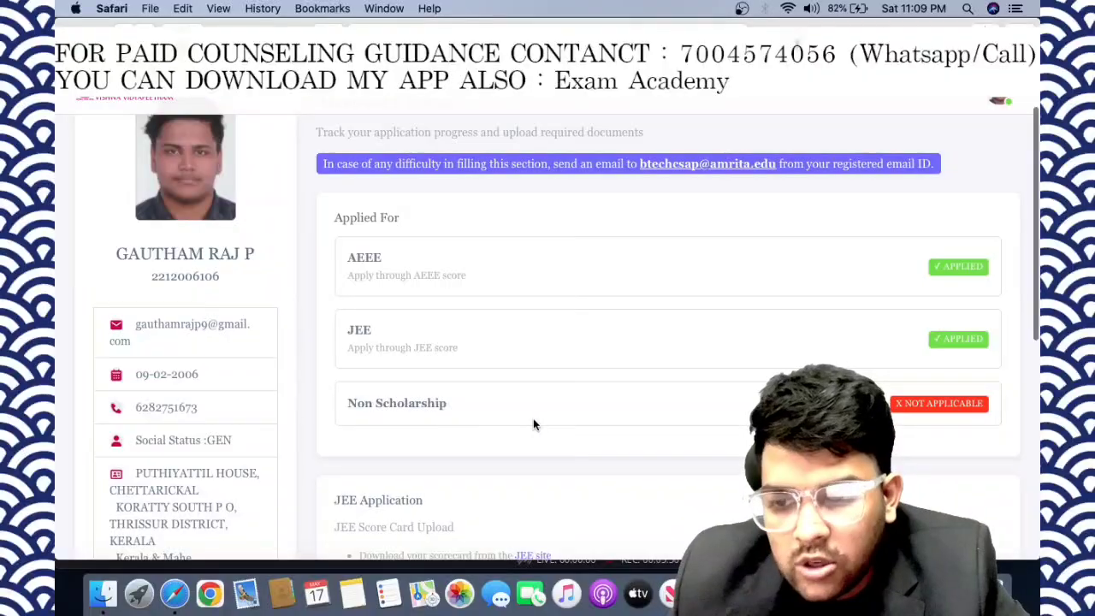
scroll(728, 359, up, 1)
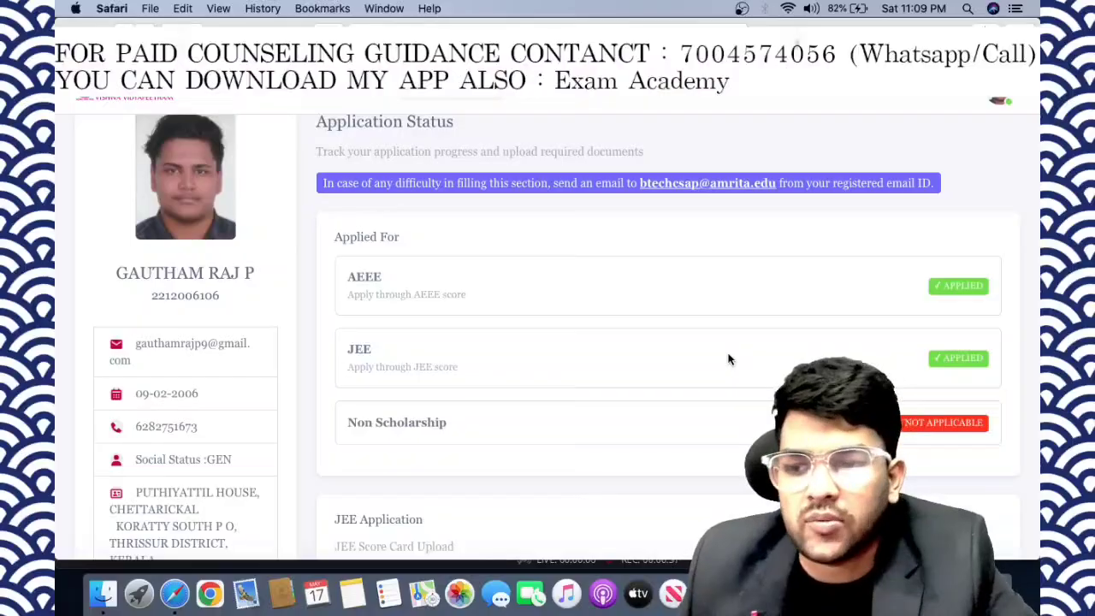
scroll(728, 360, down, 5)
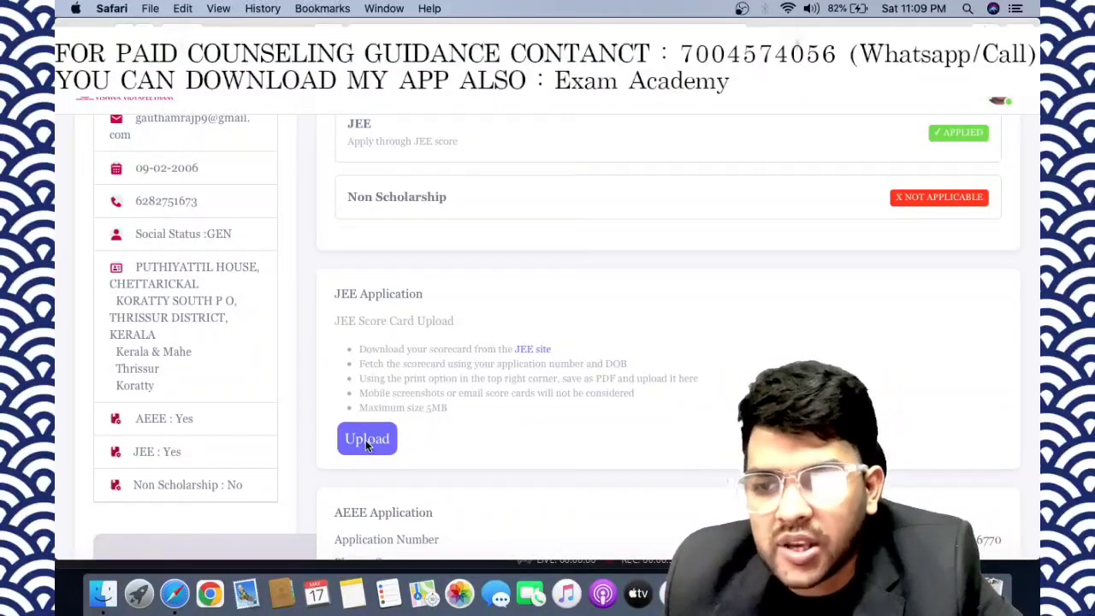
scroll(366, 440, down, 3)
scroll(366, 443, down, 2)
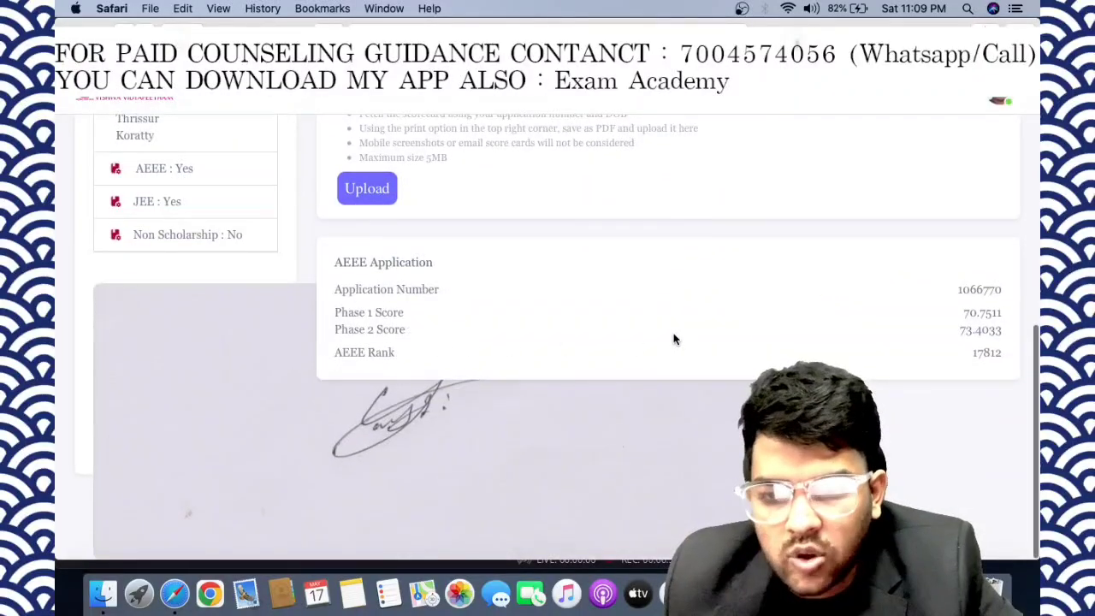
scroll(505, 376, up, 5)
scroll(505, 376, up, 2)
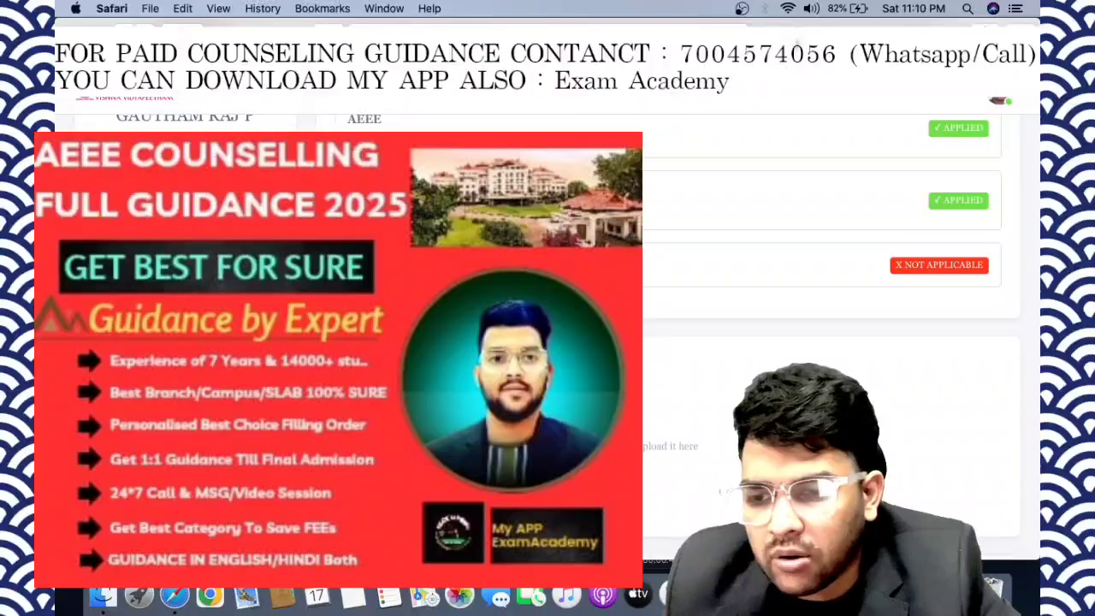
scroll(450, 450, up, 5)
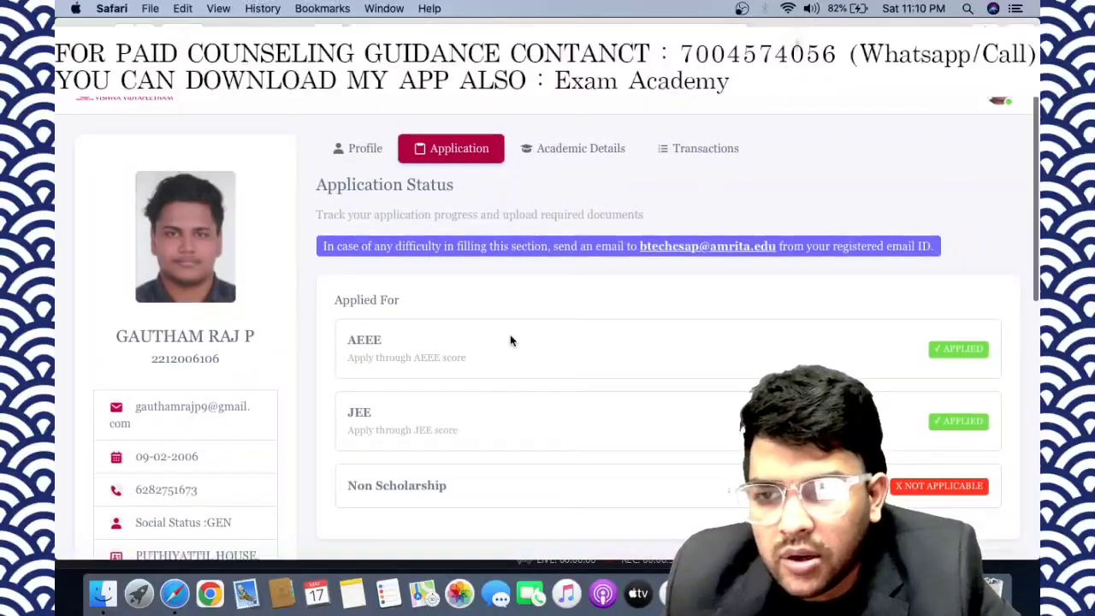
Step: Open the academic details and examine the 10th examination form's required fields
click(578, 150)
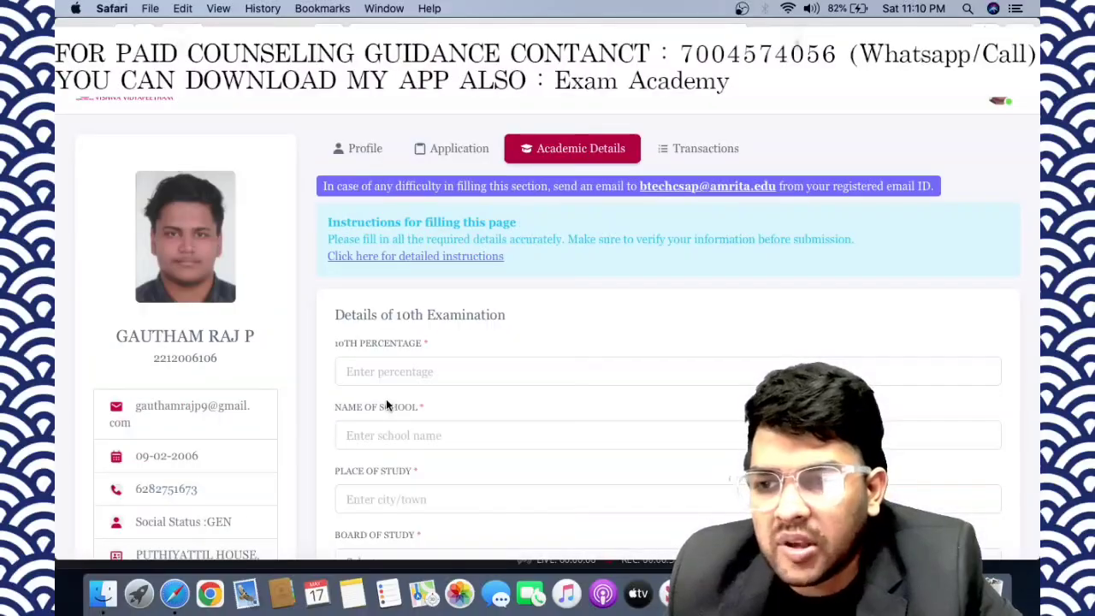
scroll(386, 405, down, 1)
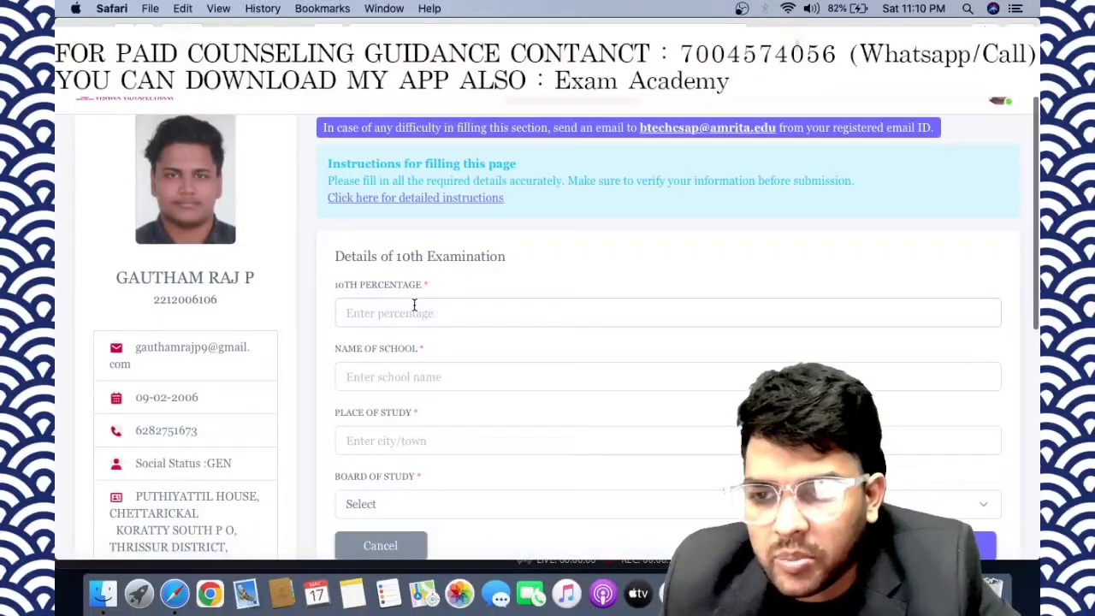
scroll(414, 305, down, 2)
scroll(458, 312, down, 2)
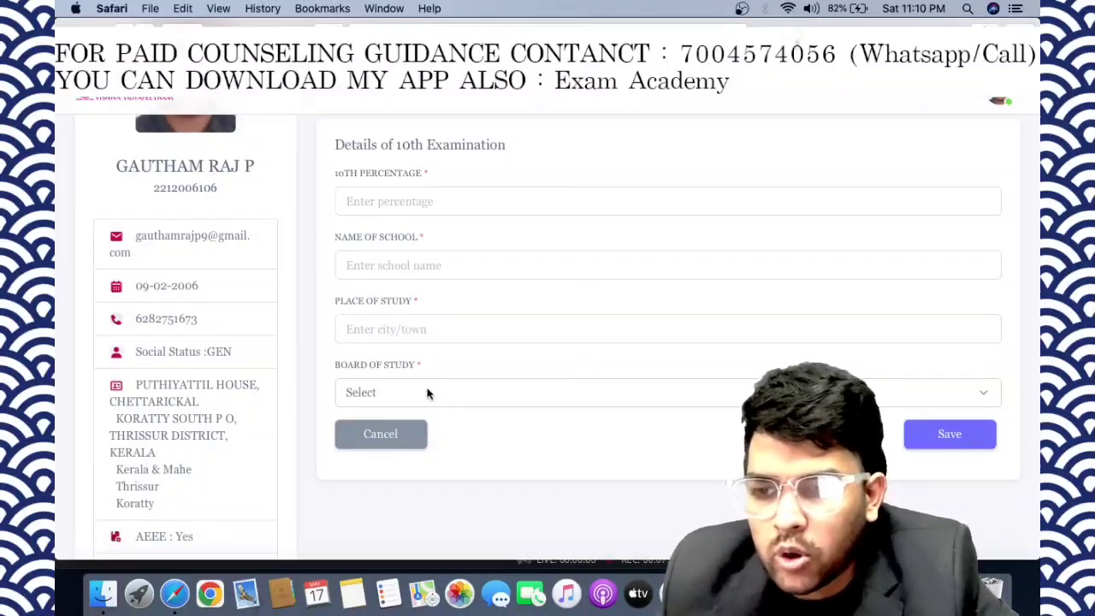
scroll(445, 392, down, 2)
scroll(445, 394, down, 5)
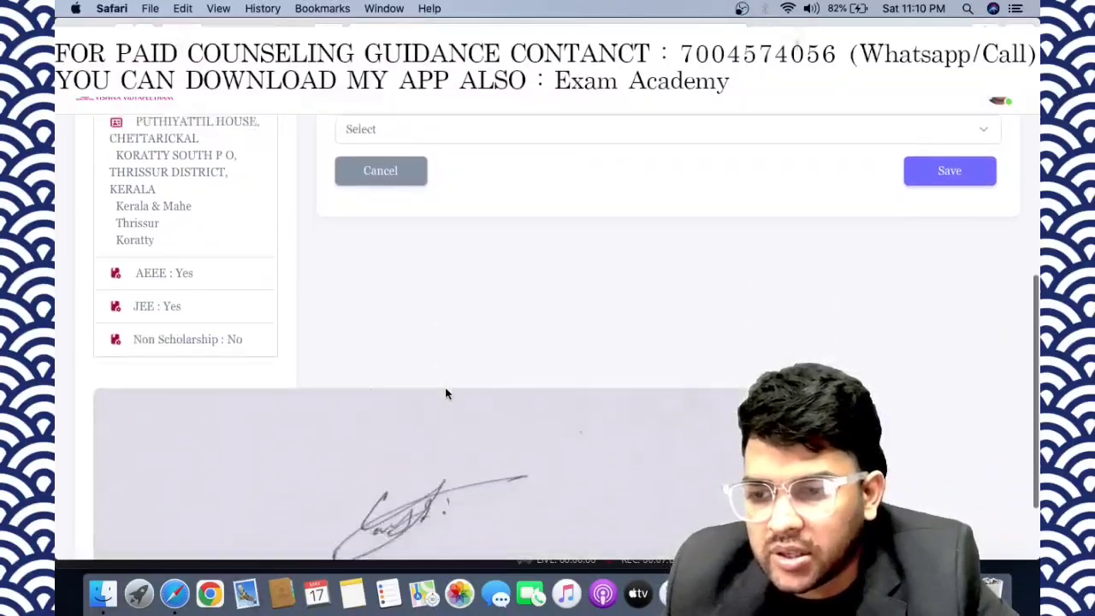
scroll(444, 394, up, 10)
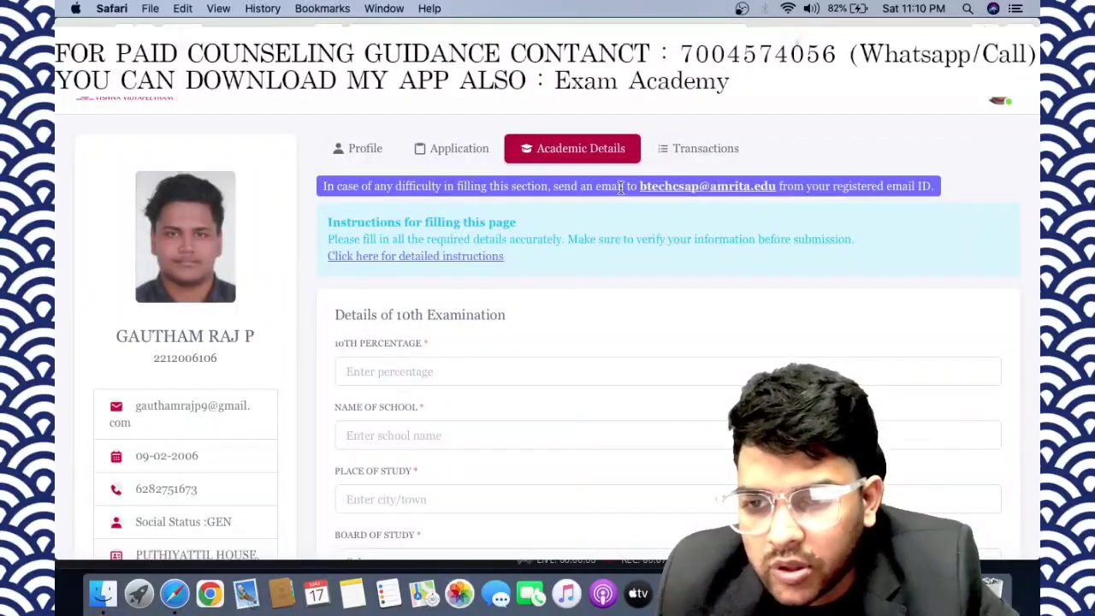
scroll(577, 322, down, 5)
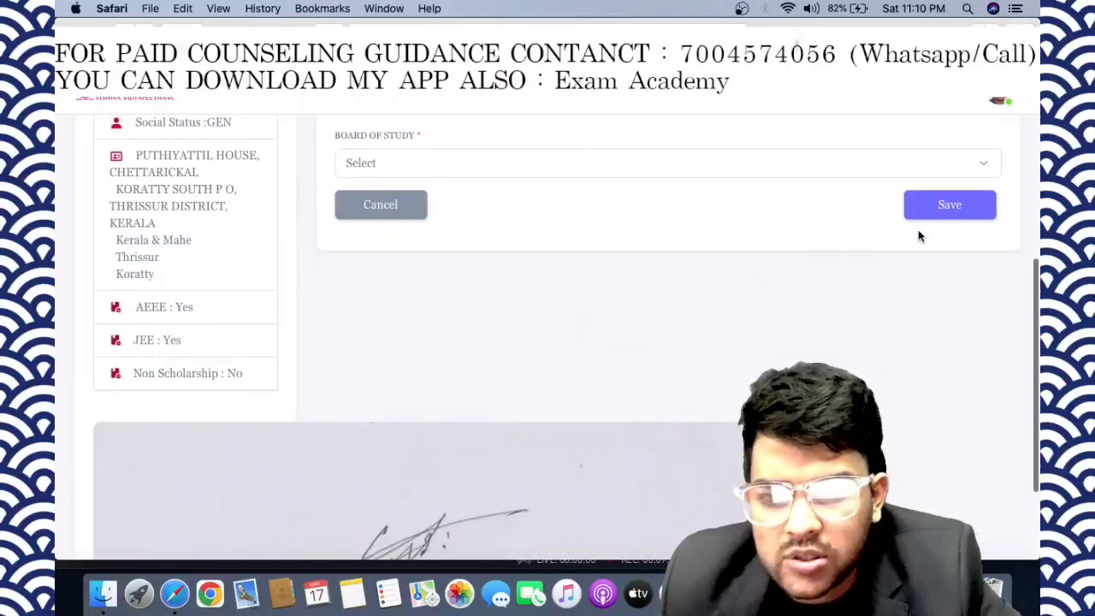
scroll(920, 237, up, 4)
scroll(920, 236, up, 2)
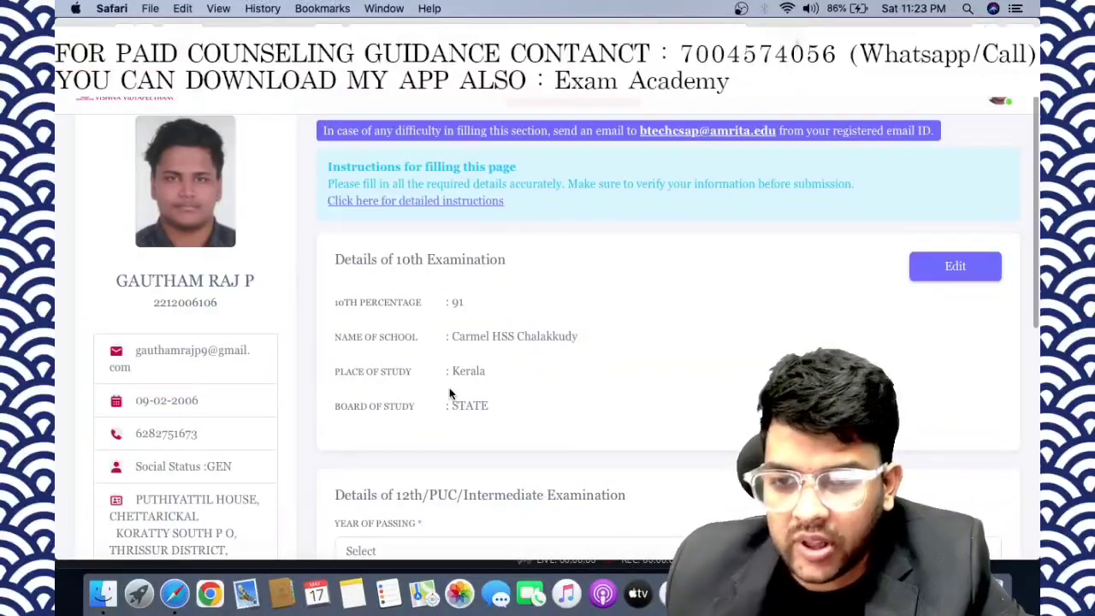
Step: Review the saved 10th examination details and the required fields for the 12th/PUC/Intermediate examination
scroll(451, 393, down, 4)
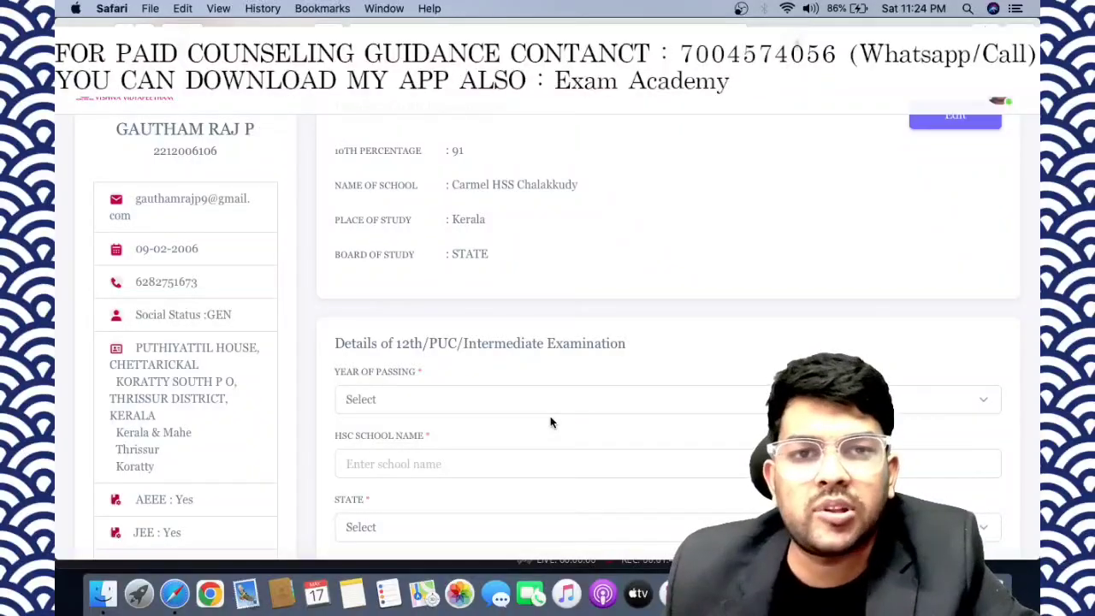
scroll(456, 338, down, 3)
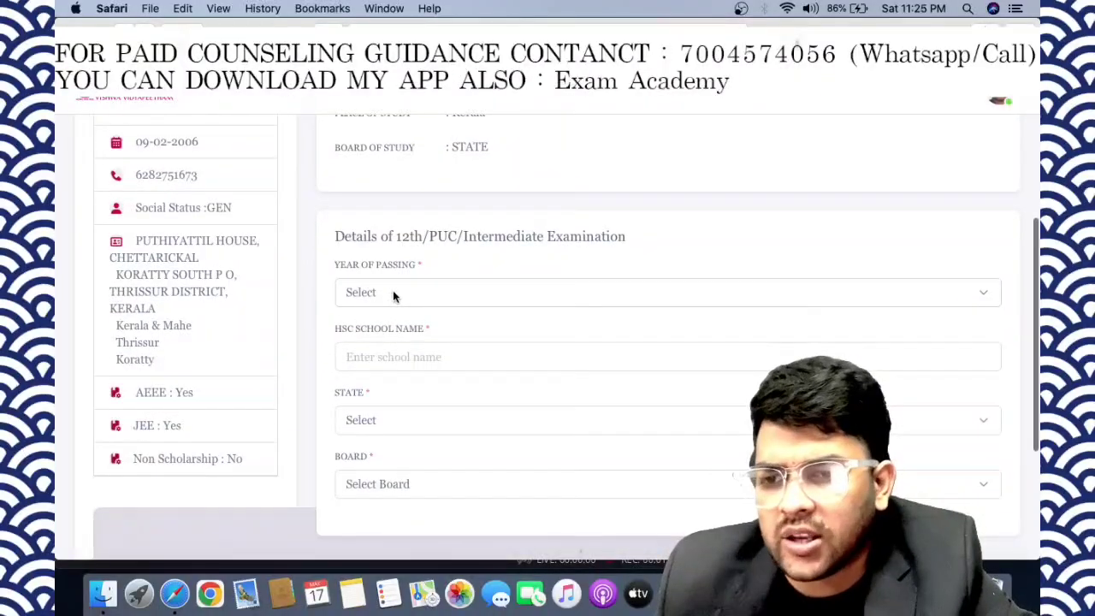
scroll(393, 296, down, 3)
scroll(394, 296, up, 3)
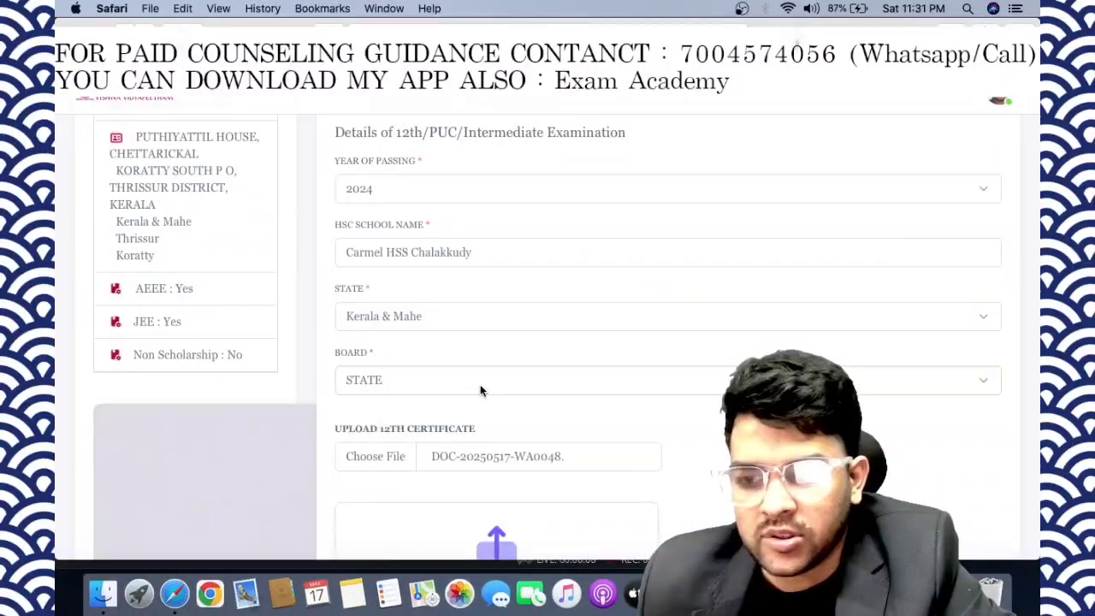
Step: Check the 12th examination form and its mark sheet upload rules, and apply to open the subject marks entry
scroll(480, 391, up, 1)
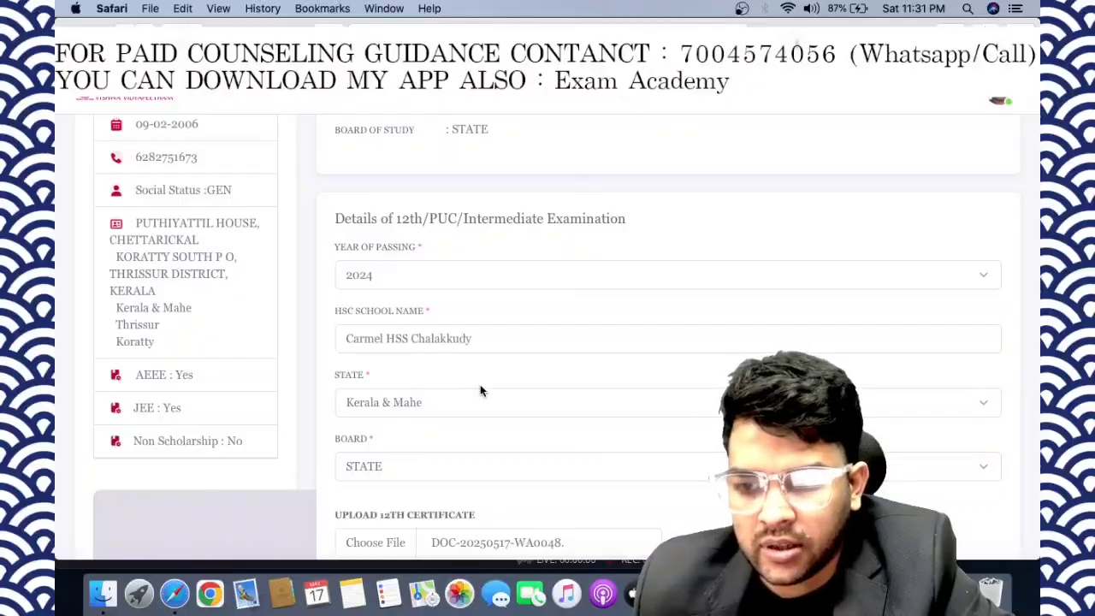
scroll(480, 389, down, 3)
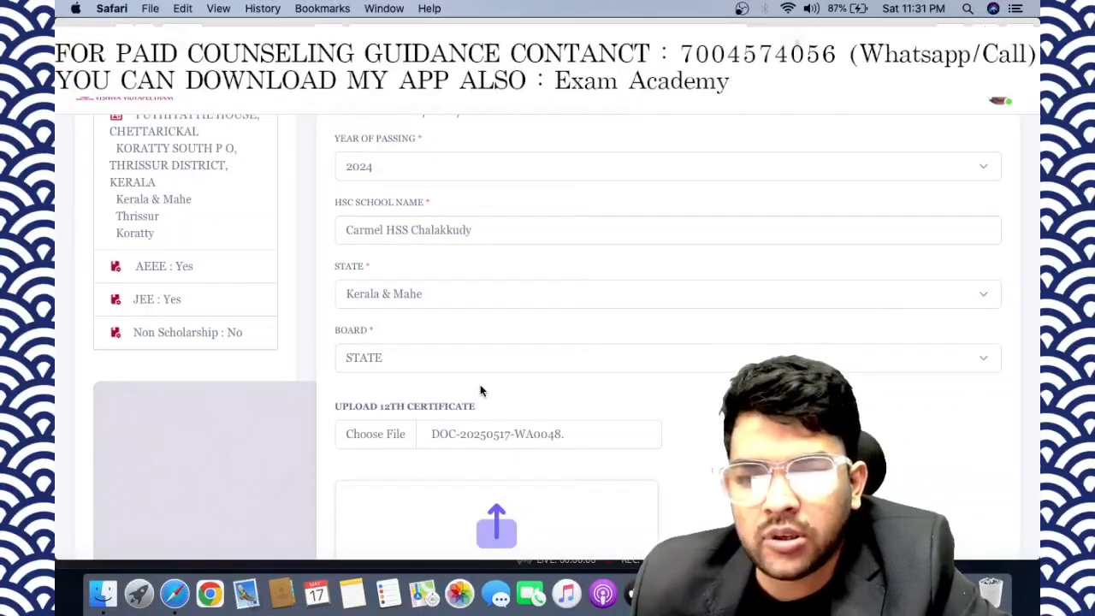
scroll(480, 391, down, 2)
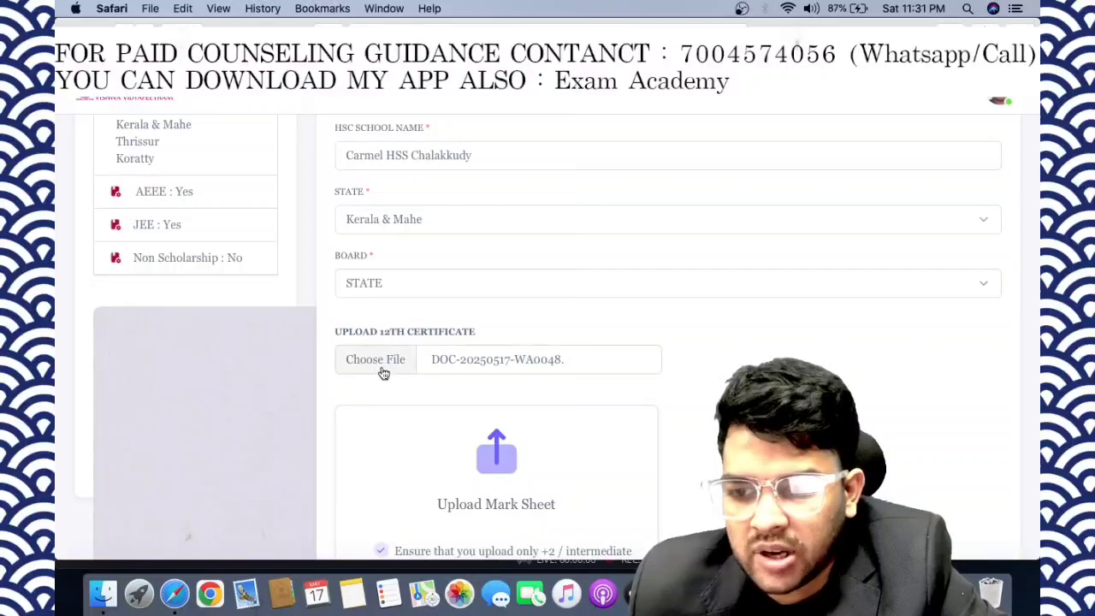
scroll(463, 402, down, 5)
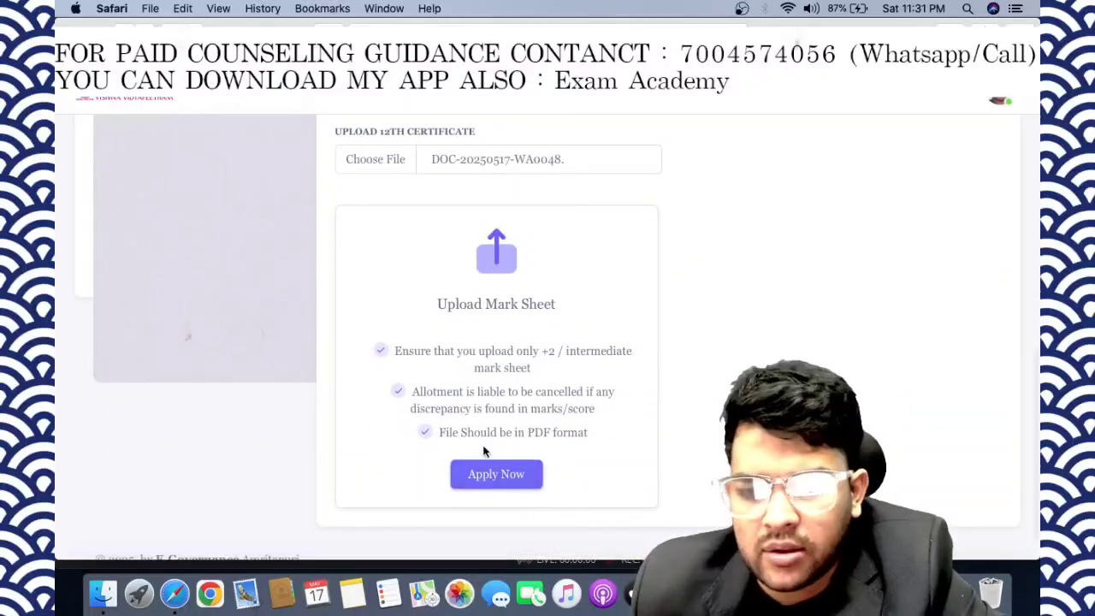
click(492, 476)
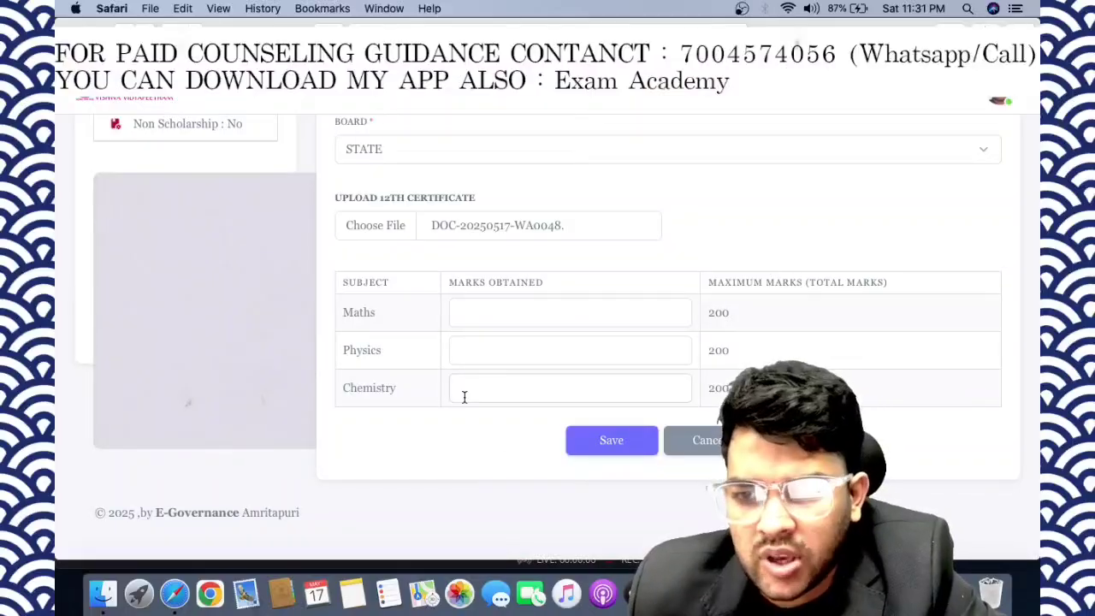
Step: Examine the uploaded 12th certificate field and the marks entry table for Maths, Physics and Chemistry
scroll(465, 396, up, 1)
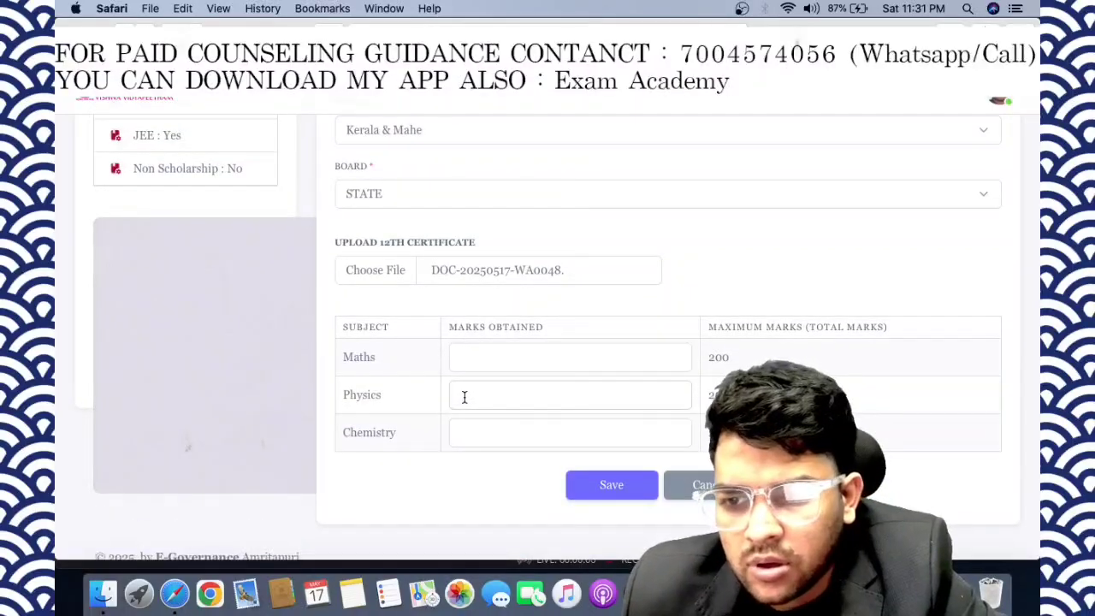
scroll(465, 396, down, 1)
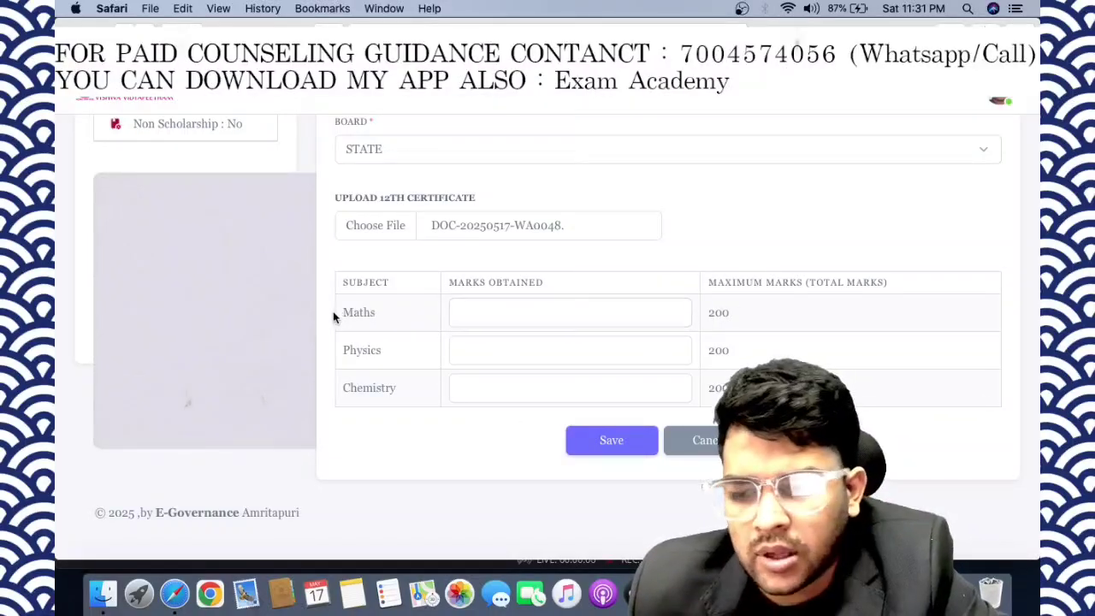
scroll(535, 239, up, 1)
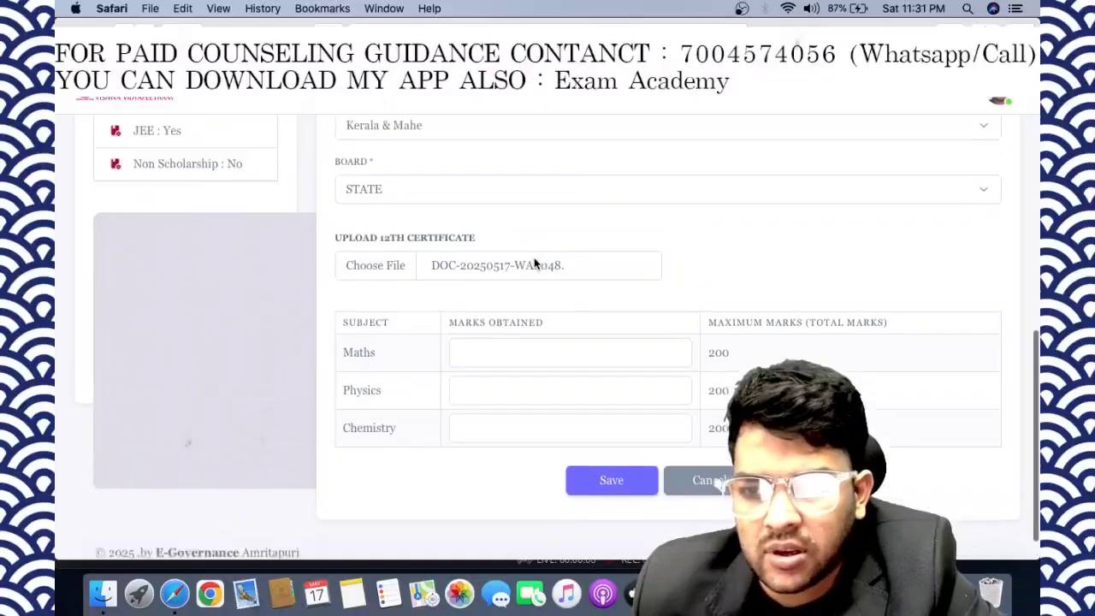
scroll(536, 263, up, 1)
scroll(536, 263, down, 2)
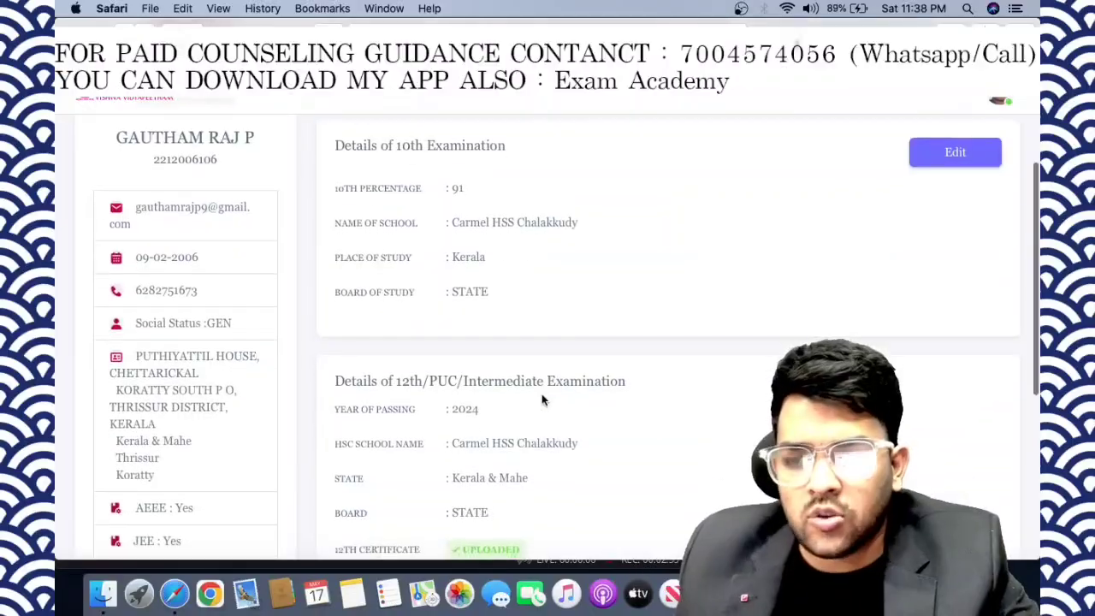
Step: Review the saved 10th and 12th examination details, including the certificate upload and the obtained subject marks
scroll(542, 397, down, 4)
scroll(541, 398, down, 3)
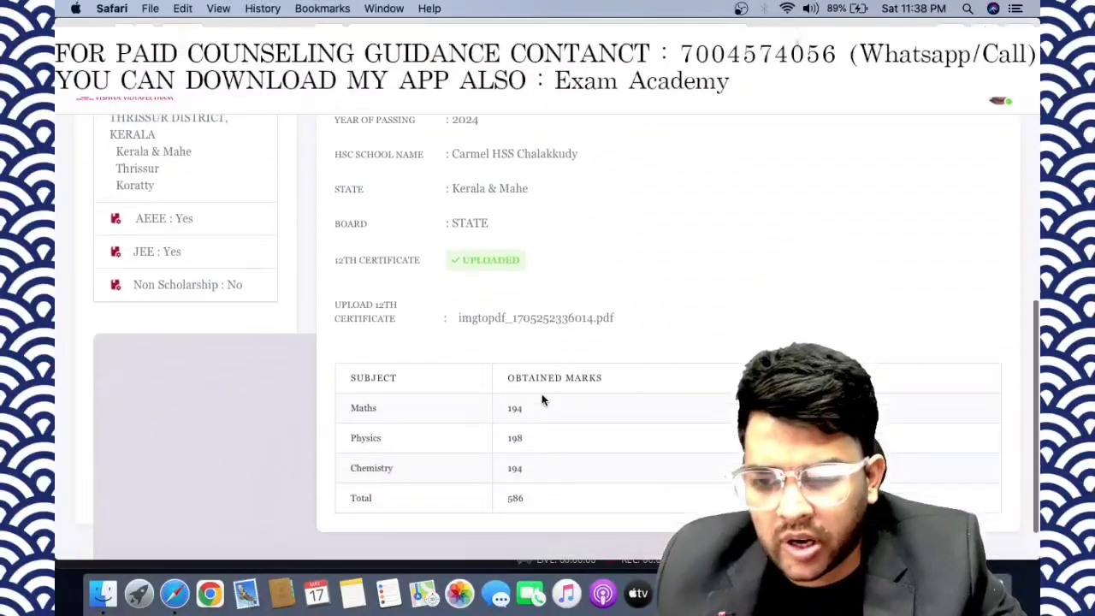
scroll(542, 398, down, 2)
scroll(541, 398, up, 2)
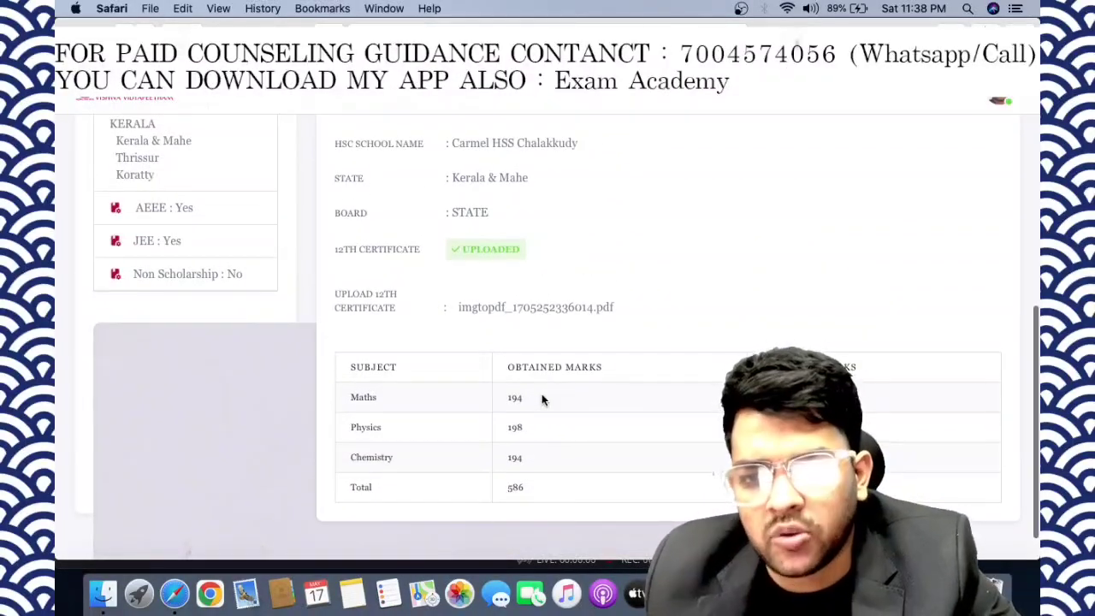
scroll(542, 398, down, 2)
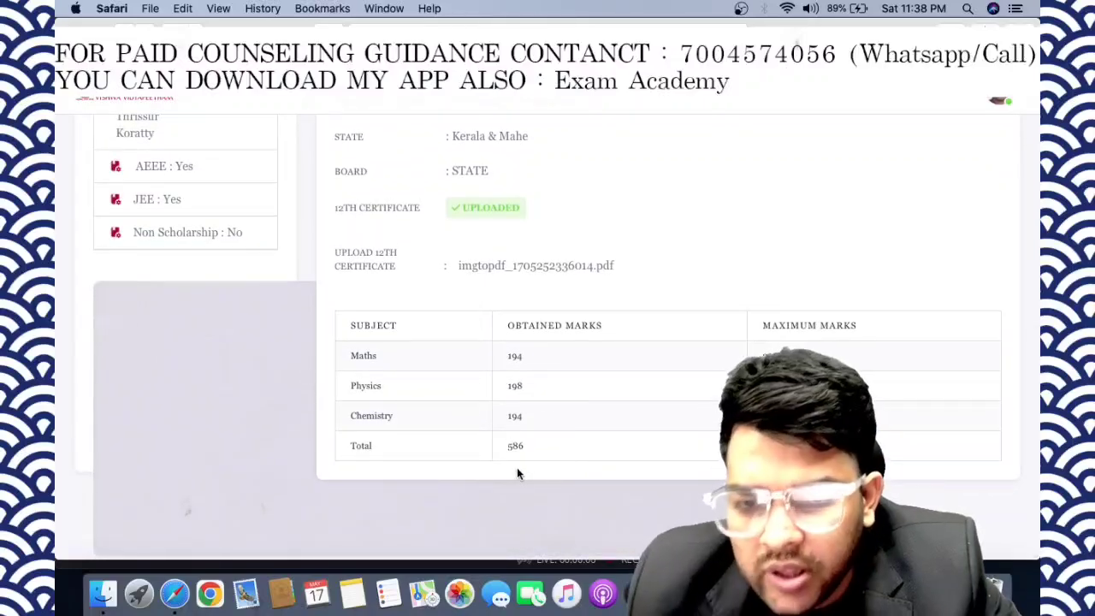
scroll(631, 325, up, 4)
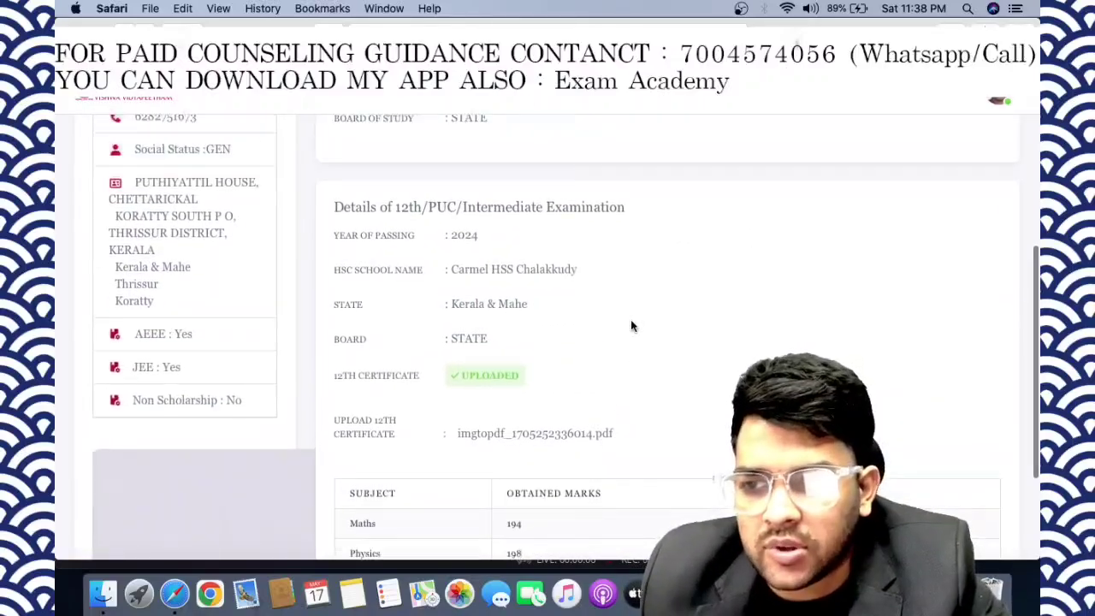
scroll(632, 326, down, 4)
scroll(631, 325, up, 10)
scroll(631, 325, down, 6)
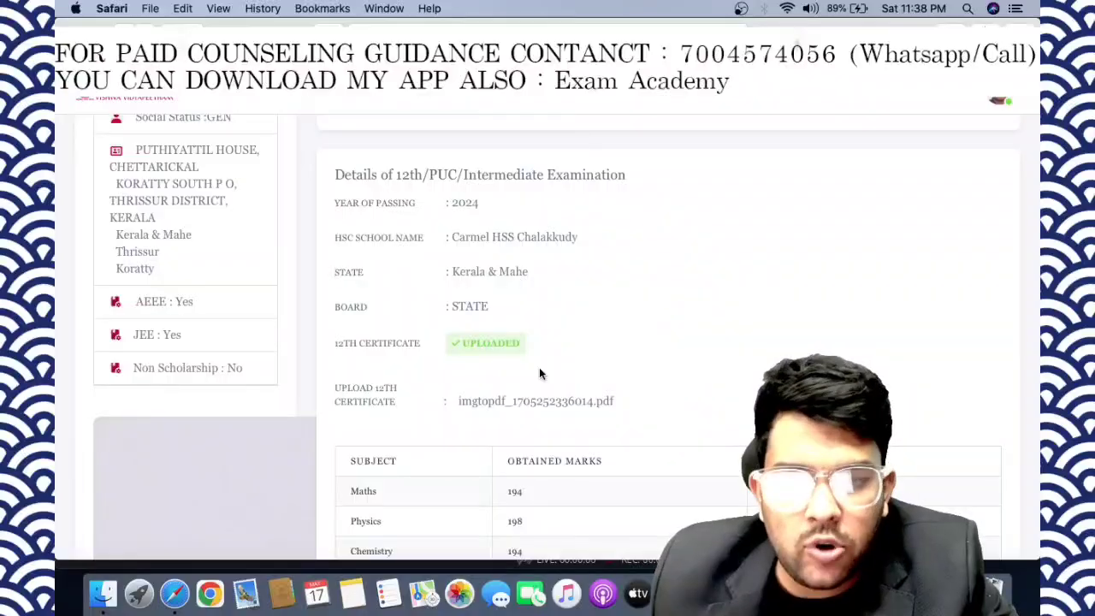
Step: Open the Non Scholarship section and read the conditions for applying to the Regular Fee category
scroll(539, 374, up, 10)
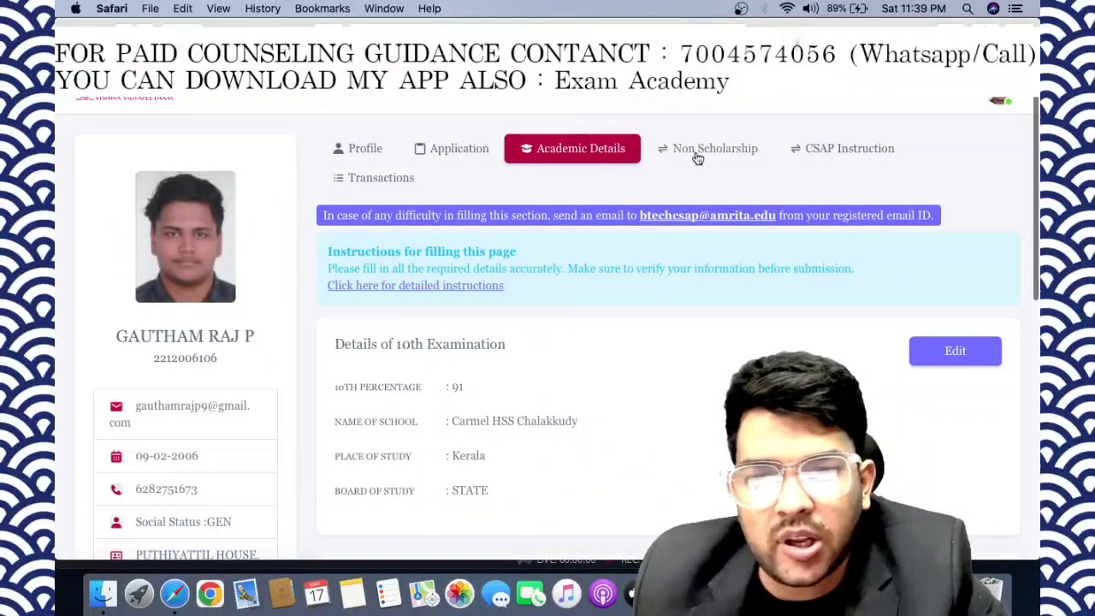
click(696, 155)
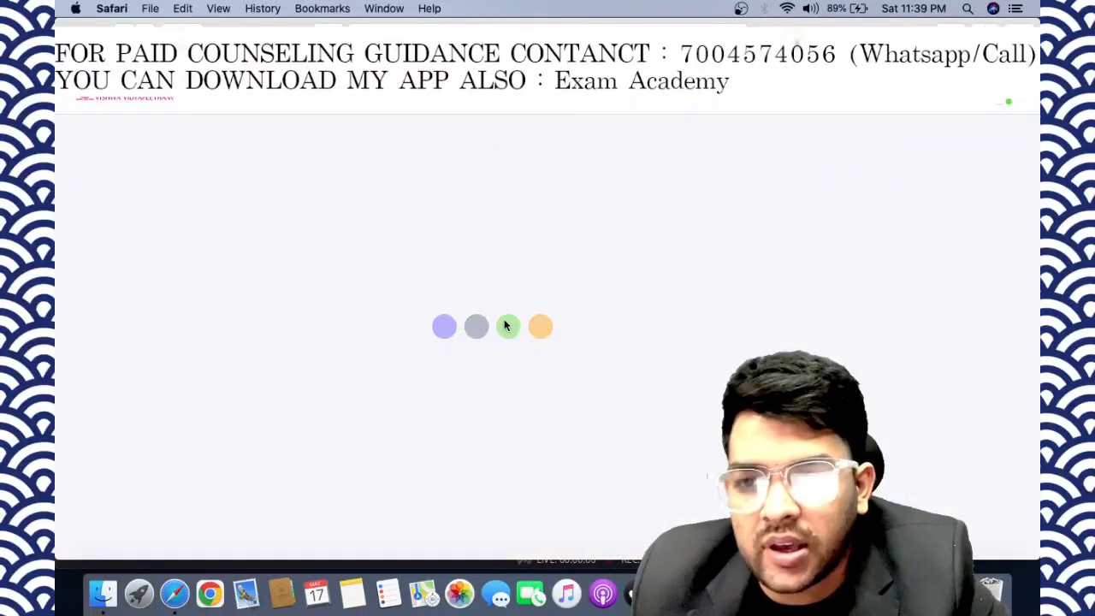
scroll(616, 394, down, 5)
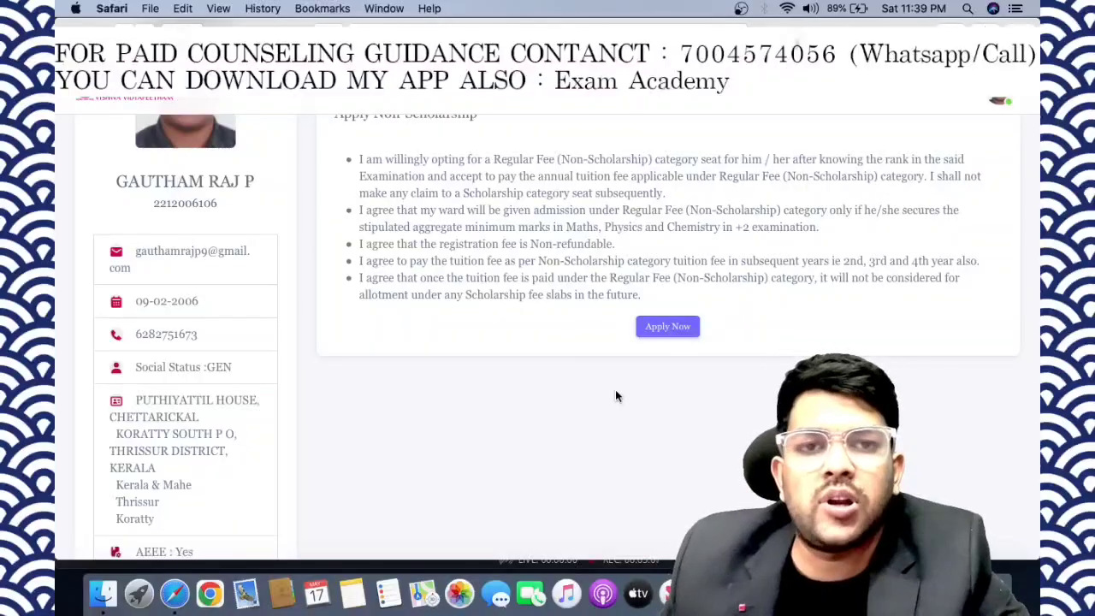
Step: Open the CSAP instructions and read the handbook, HSC mark entry, JEE Mains score, academic preference and declaration sections
scroll(617, 395, up, 4)
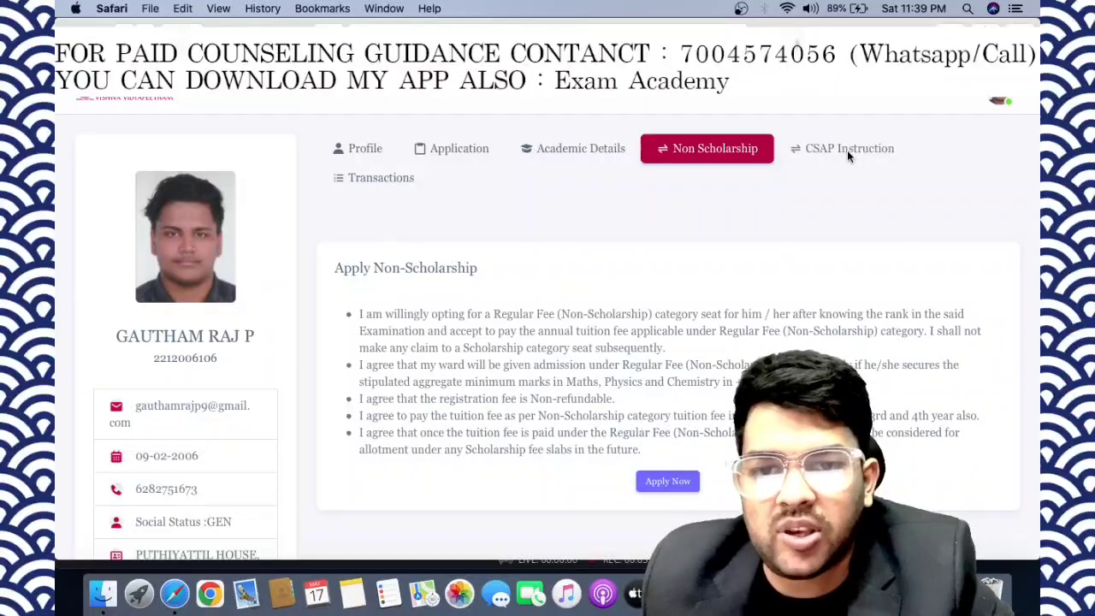
click(849, 150)
scroll(525, 365, down, 2)
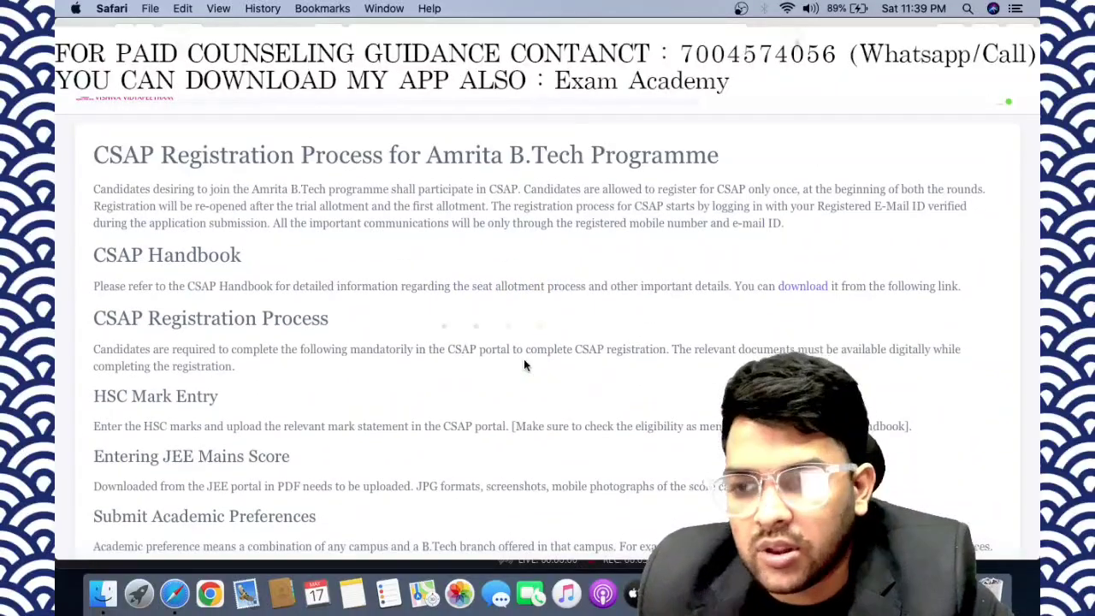
scroll(407, 351, down, 1)
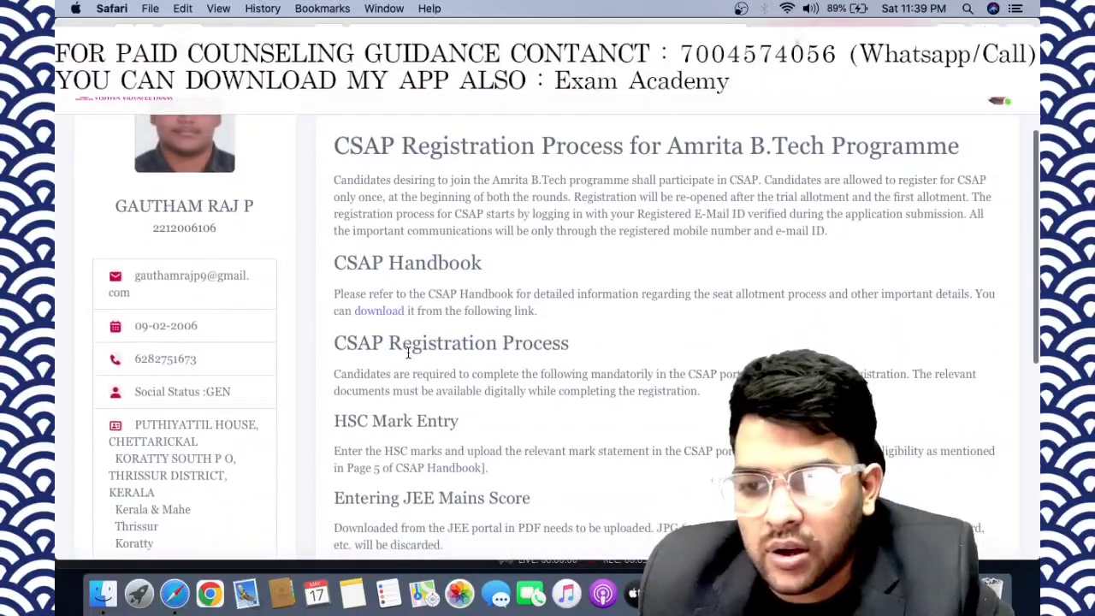
scroll(412, 387, down, 3)
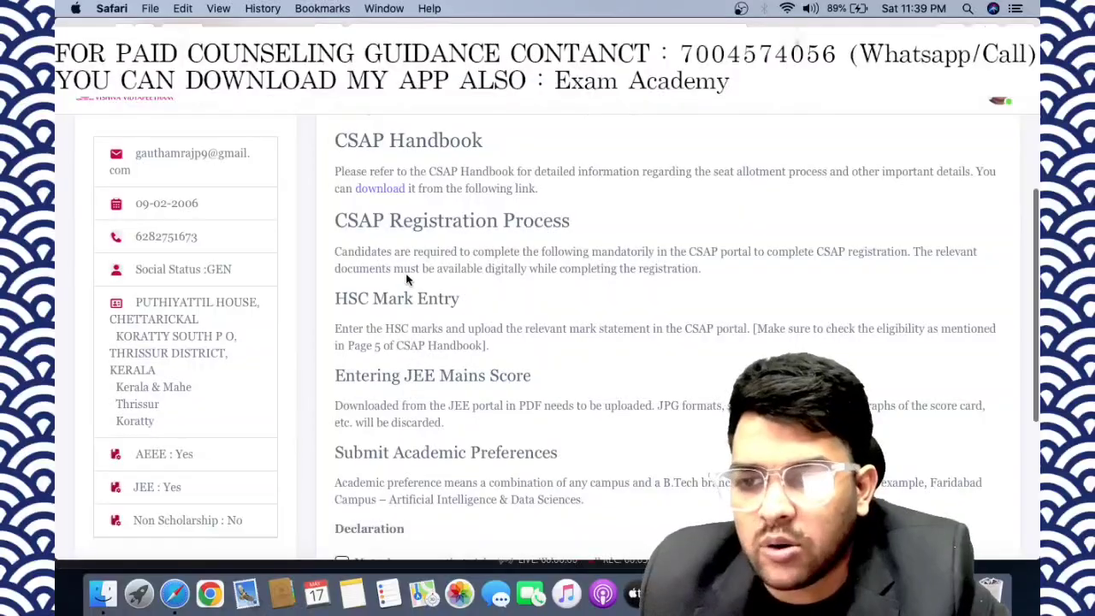
scroll(410, 281, down, 2)
scroll(391, 251, down, 2)
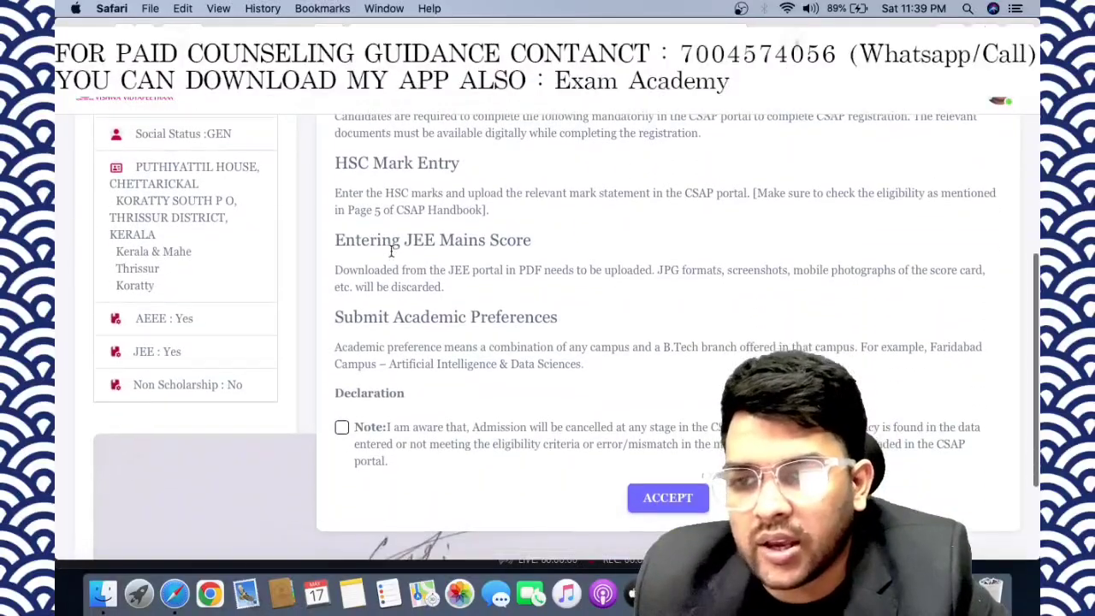
scroll(391, 251, down, 1)
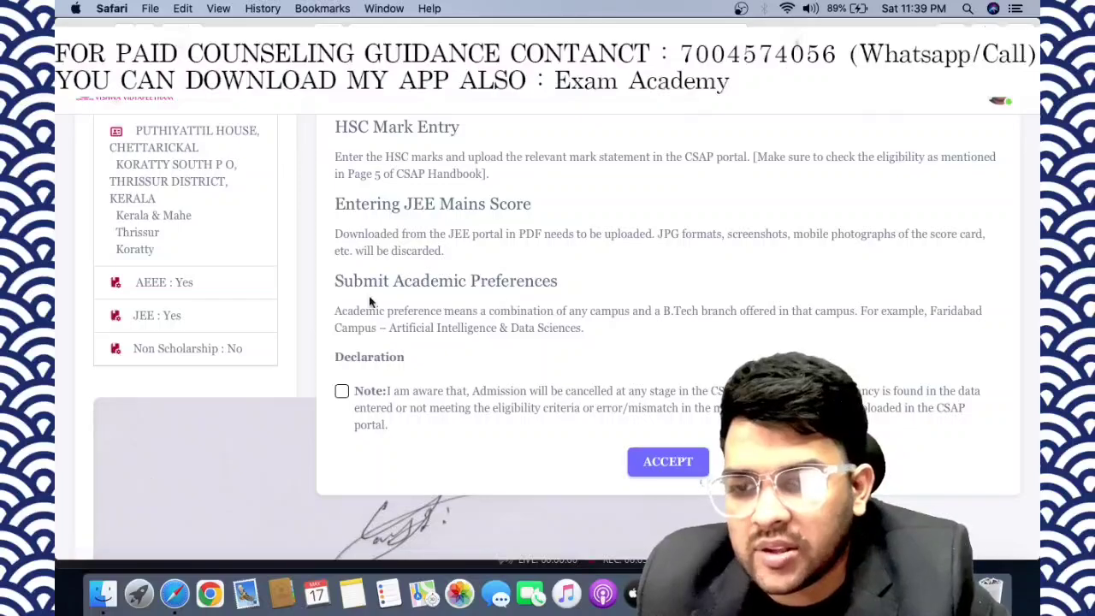
Step: Agree to the CSAP declaration note, accept it and confirm to enable the preference section
click(341, 391)
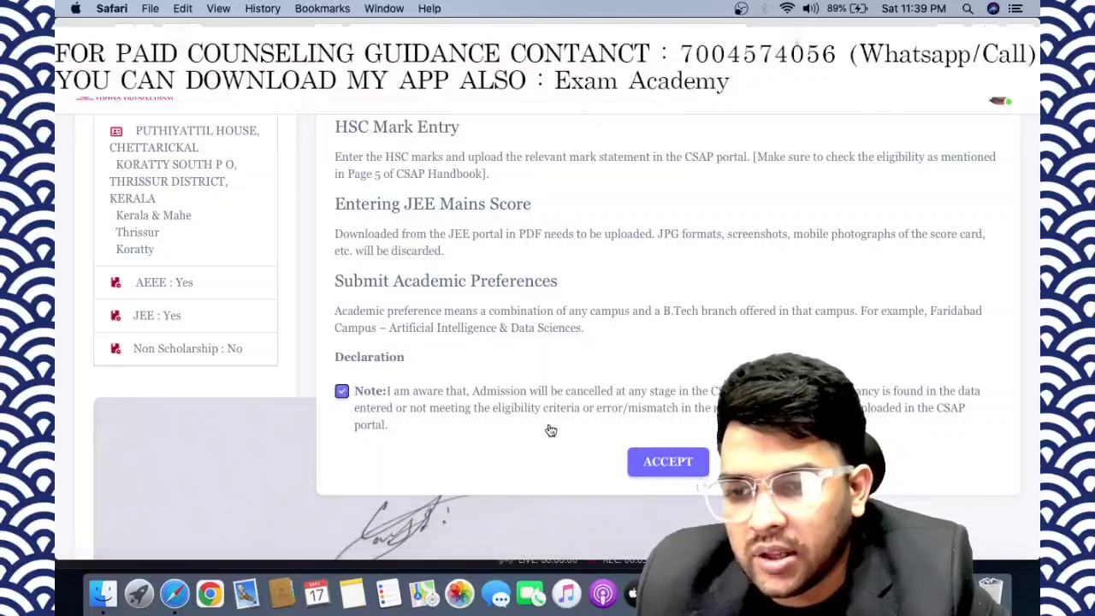
scroll(550, 428, down, 2)
click(688, 397)
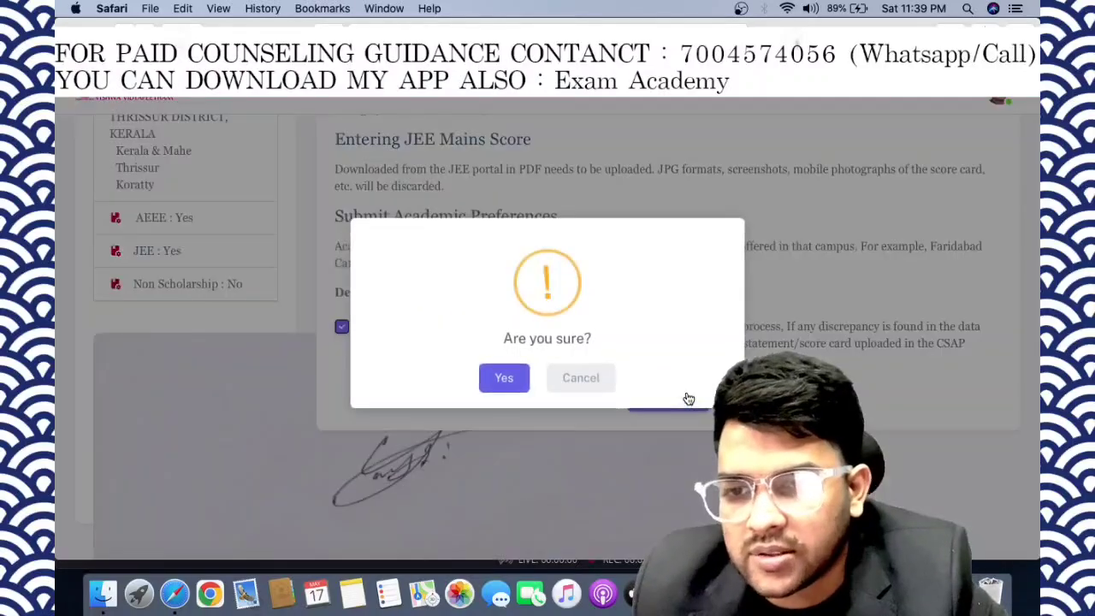
click(505, 377)
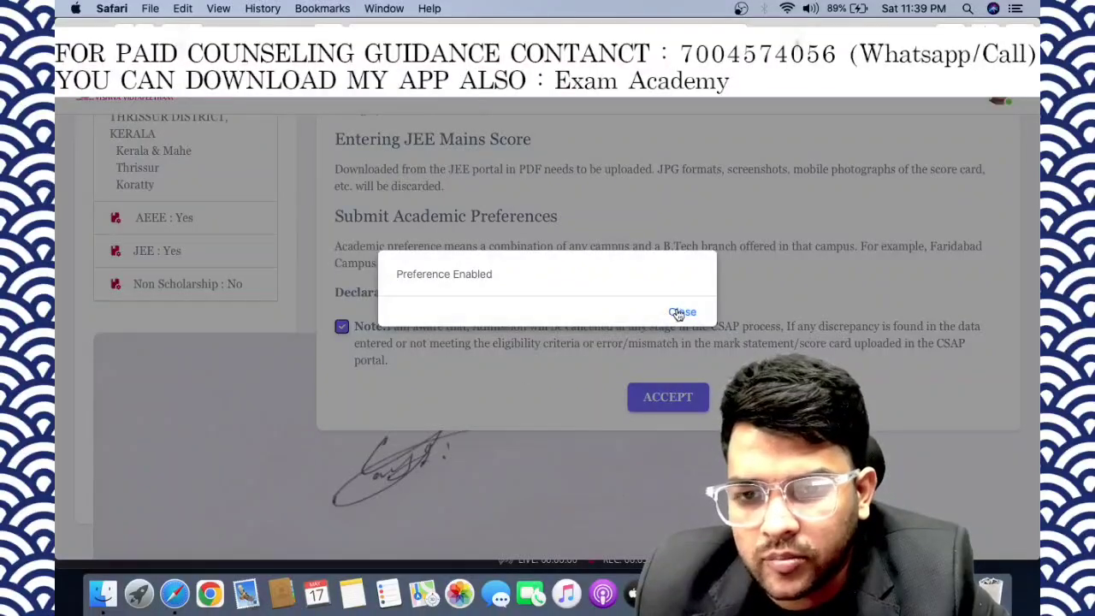
click(679, 314)
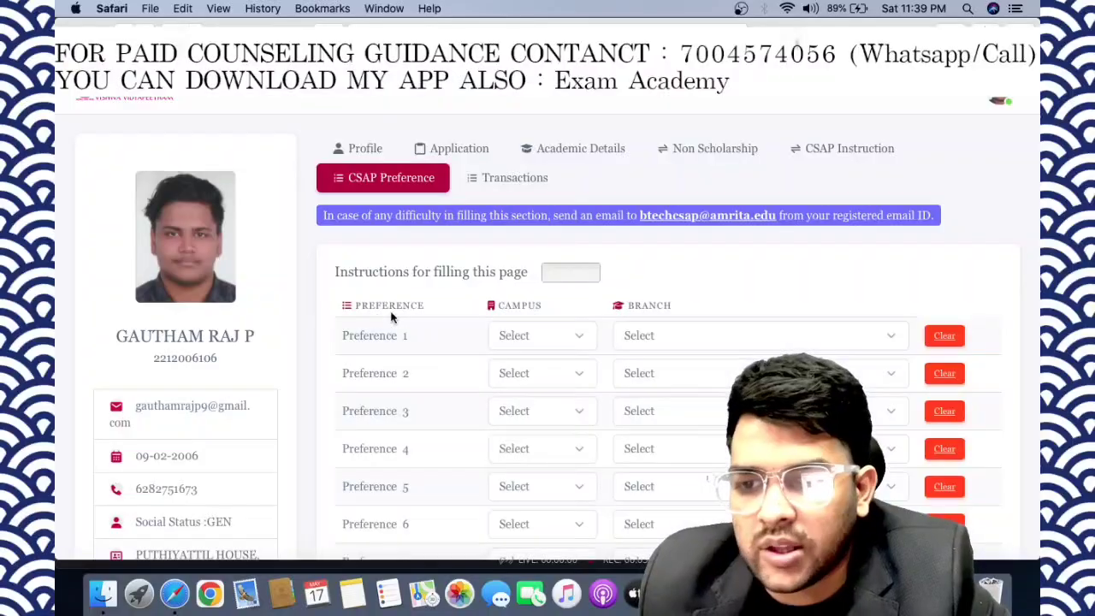
Step: Examine the CSAP preference form with its campus and branch choices for each numbered preference
scroll(493, 364, down, 3)
scroll(493, 365, up, 3)
scroll(493, 370, down, 1)
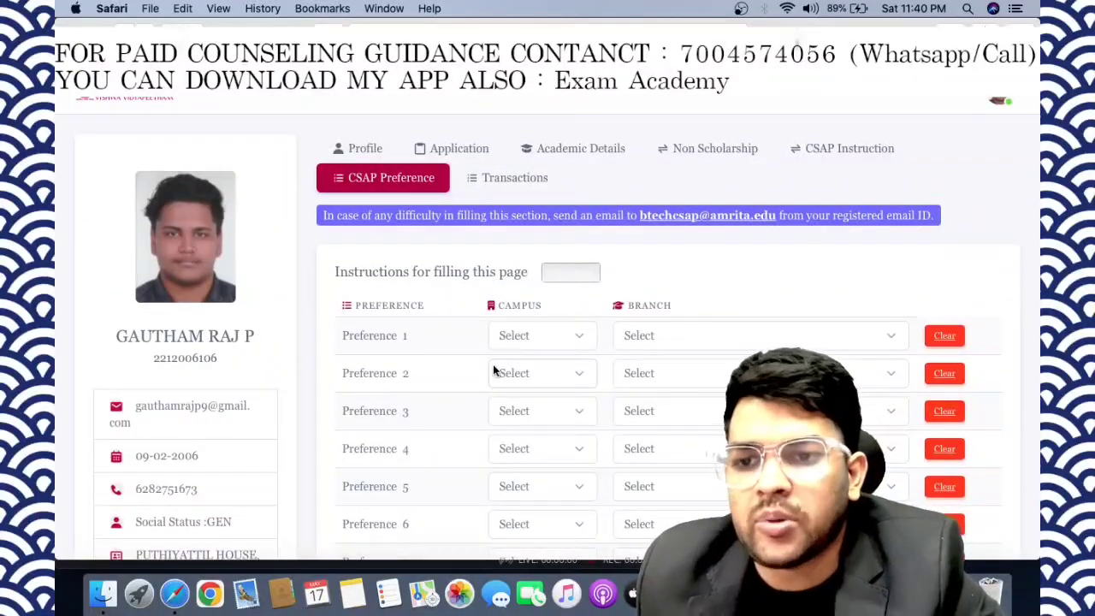
scroll(606, 408, down, 5)
scroll(606, 408, up, 5)
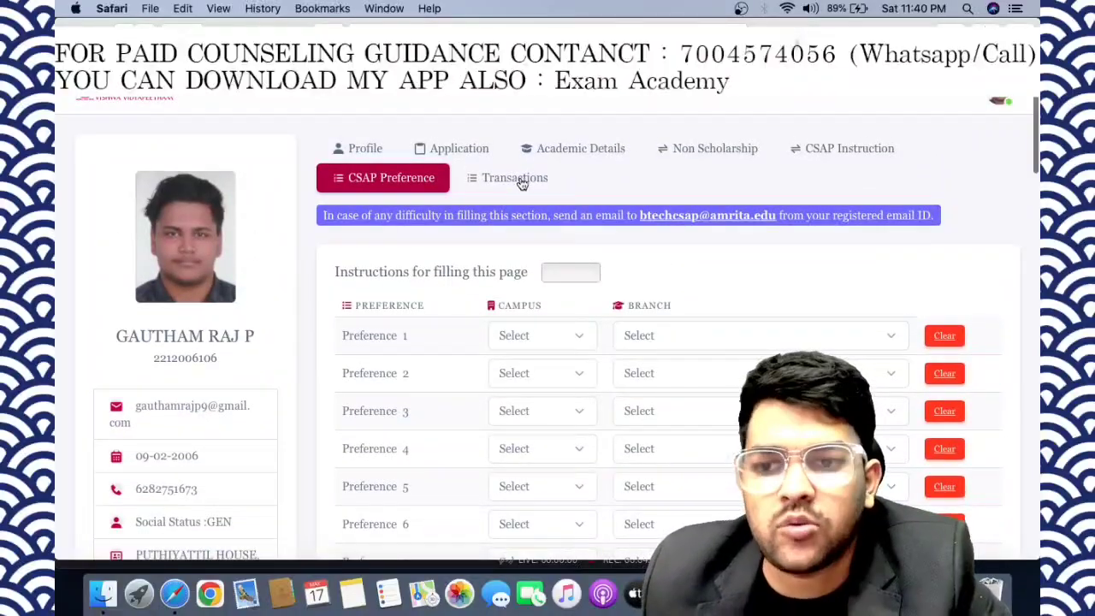
Step: Set Preference 1 to the Coimbatore campus with the COMPUTER SCIENCE AND ENGINEERING branch
scroll(539, 385, down, 2)
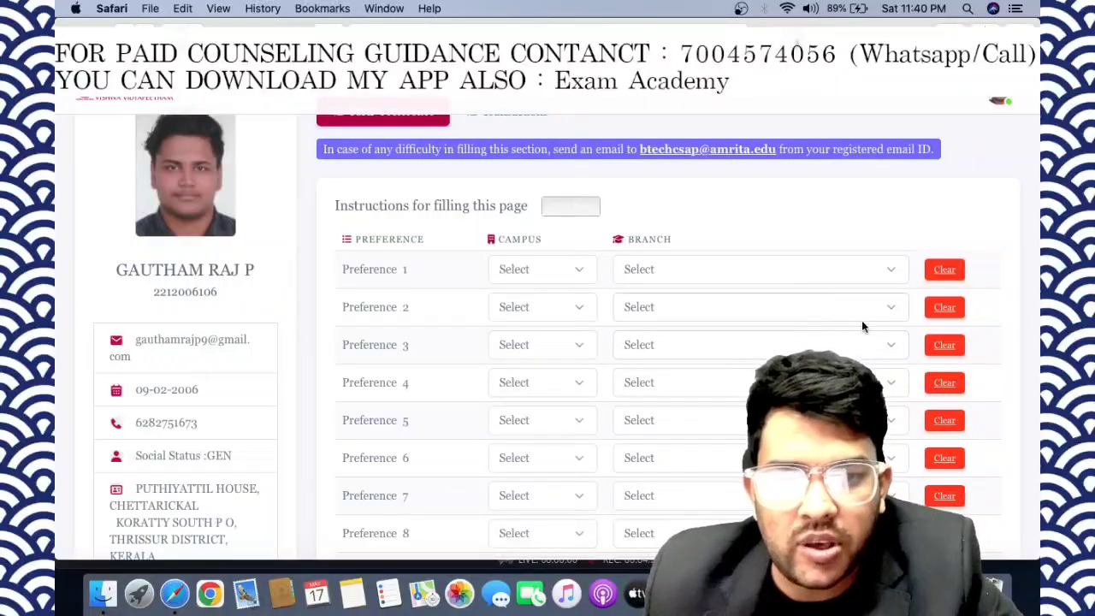
click(583, 271)
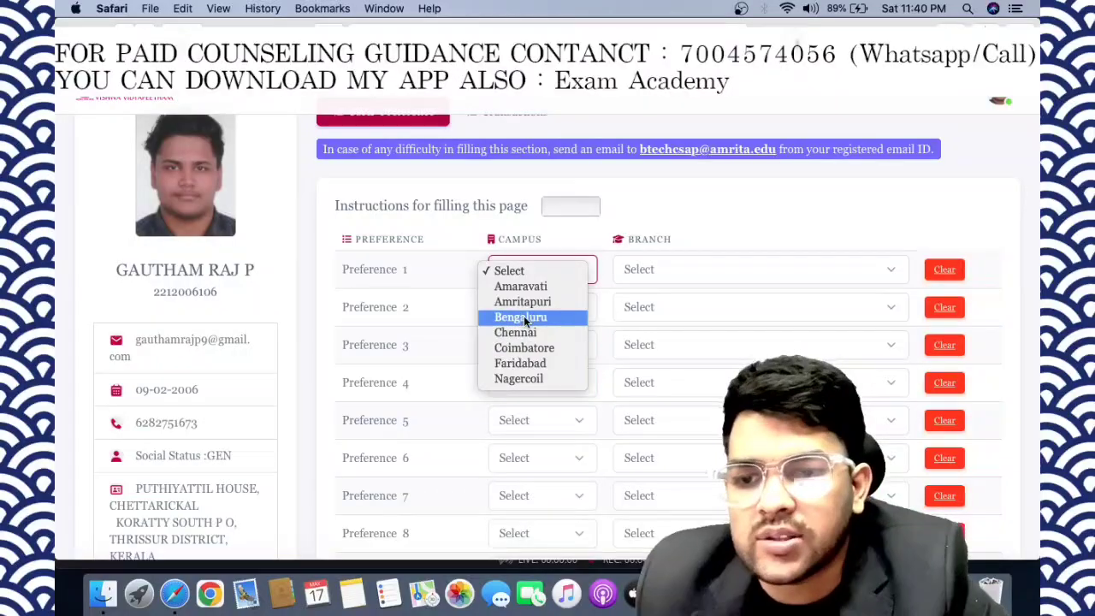
key(Escape)
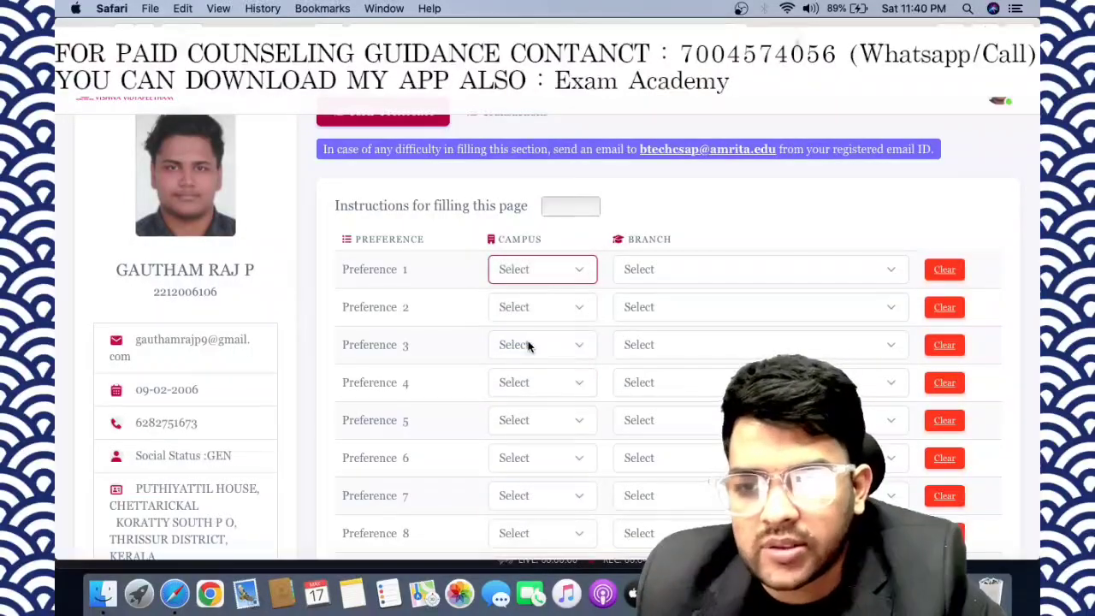
text(co)
click(708, 269)
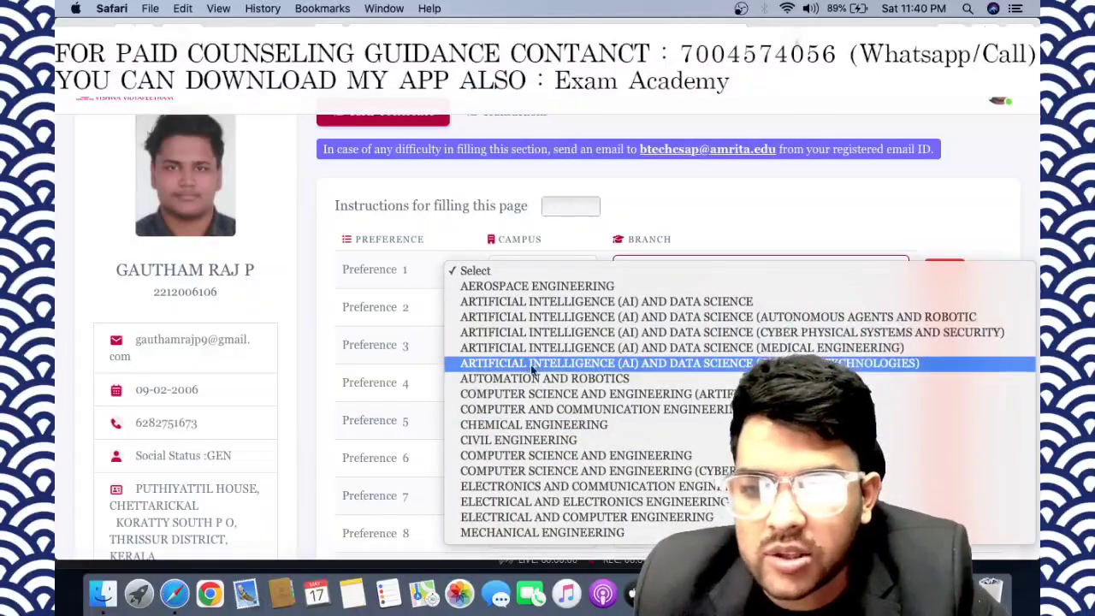
click(537, 458)
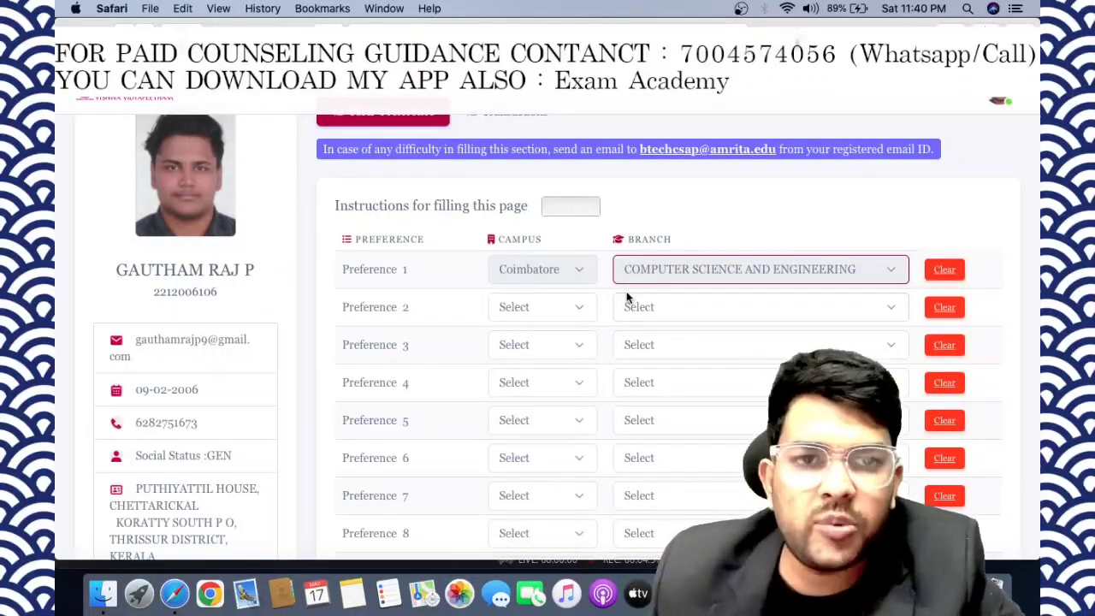
scroll(538, 295, down, 5)
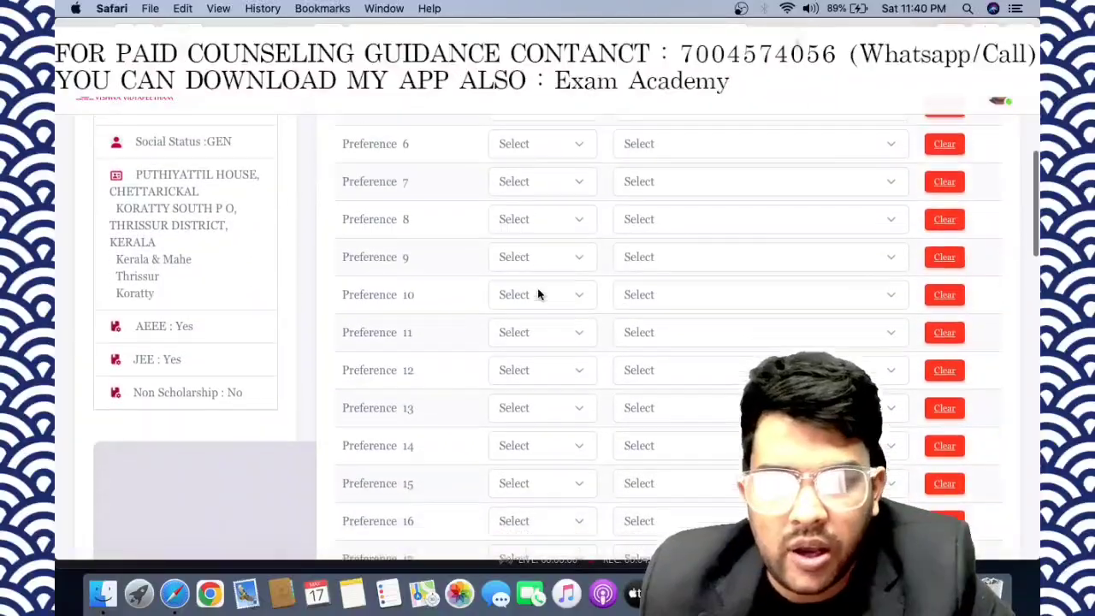
Step: Look through the numbered preference rows of the CSAP form down to Preference 50 and the save option
scroll(538, 294, down, 20)
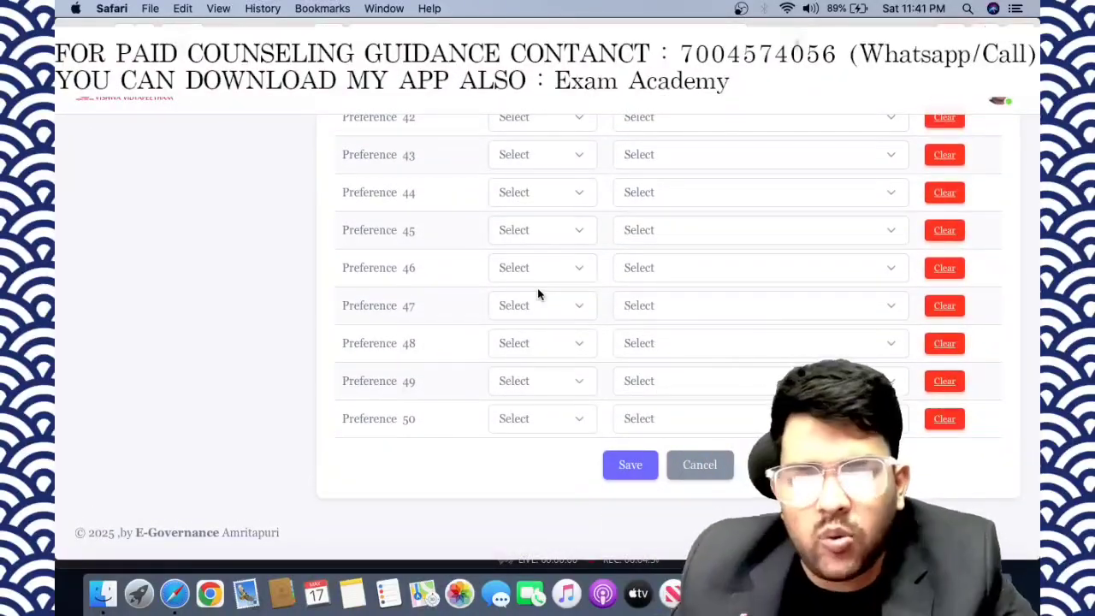
scroll(537, 294, up, 20)
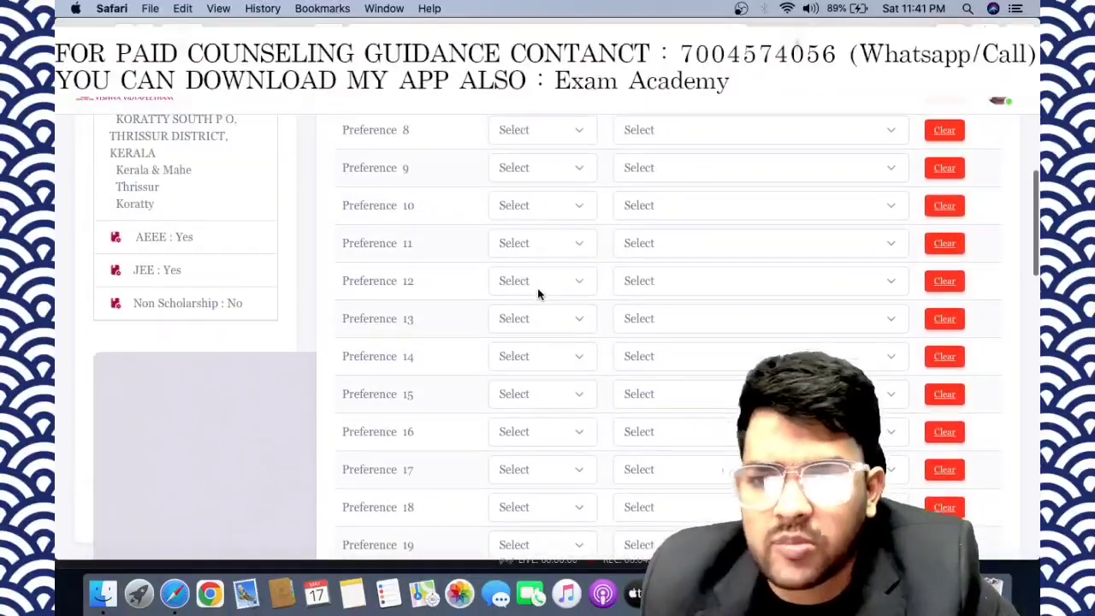
scroll(537, 292, up, 8)
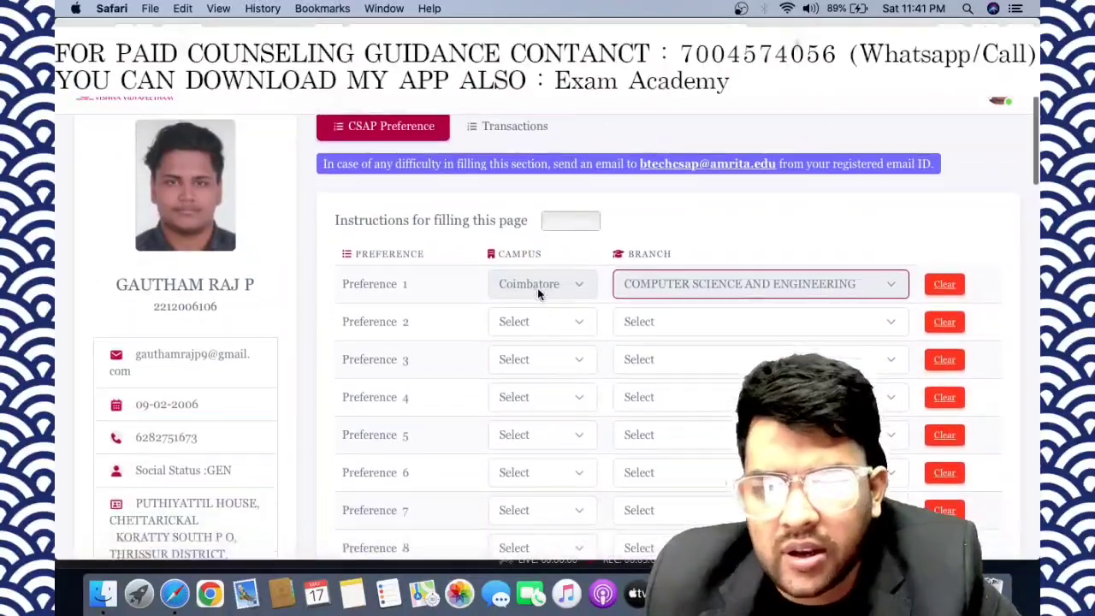
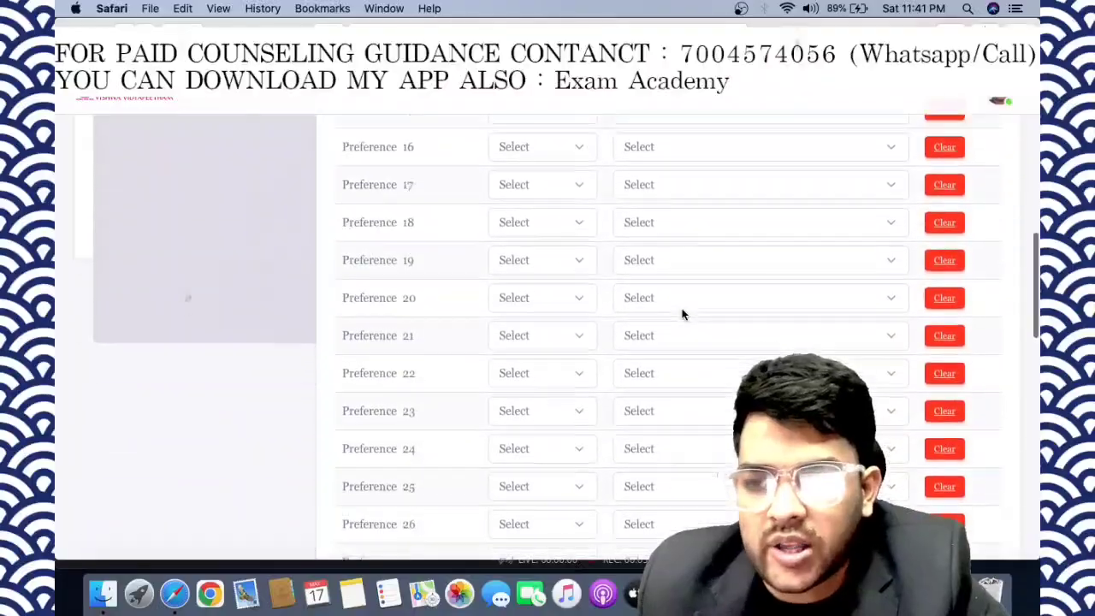
scroll(682, 314, up, 20)
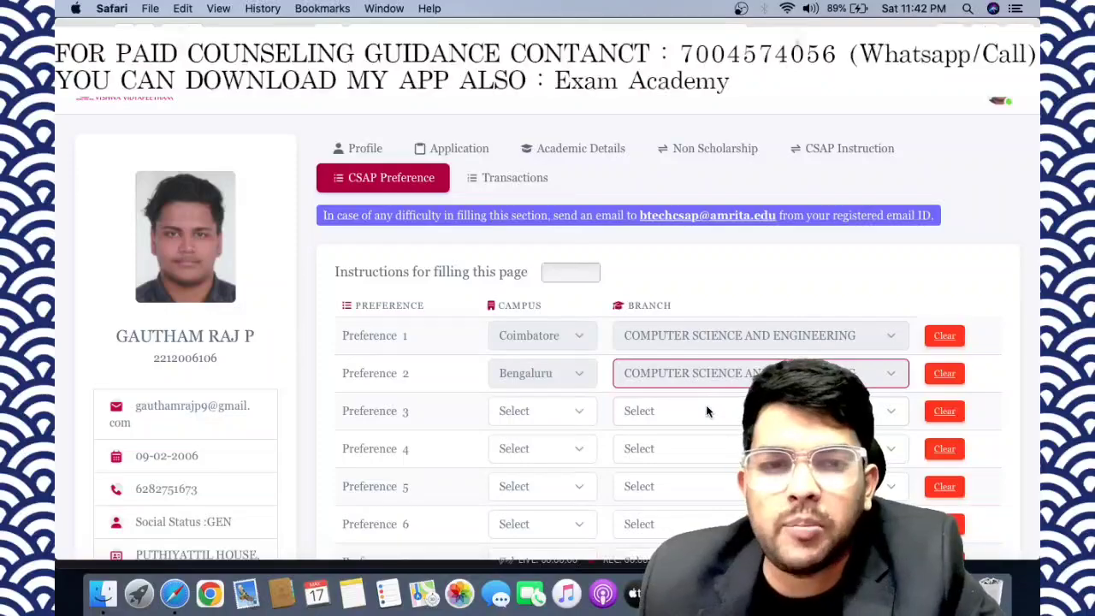
scroll(706, 411, down, 20)
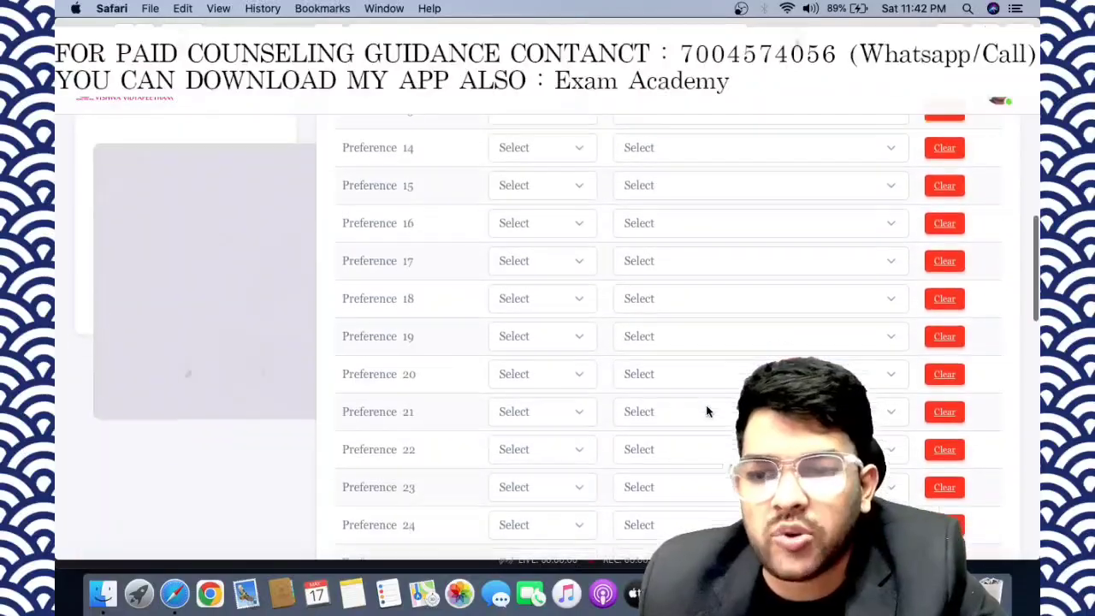
scroll(579, 328, up, 10)
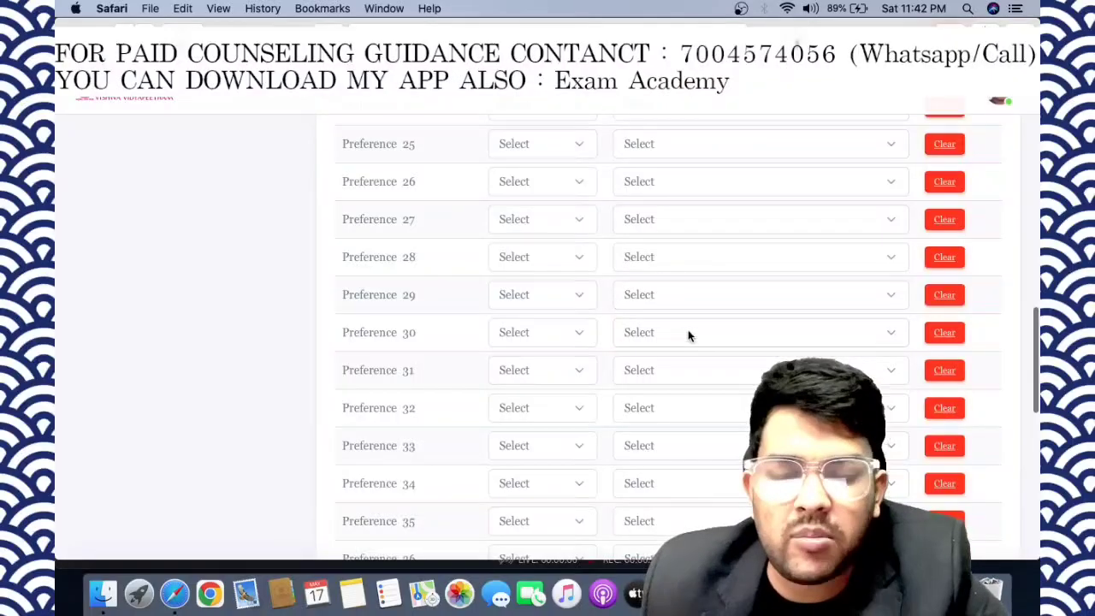
scroll(688, 334, down, 10)
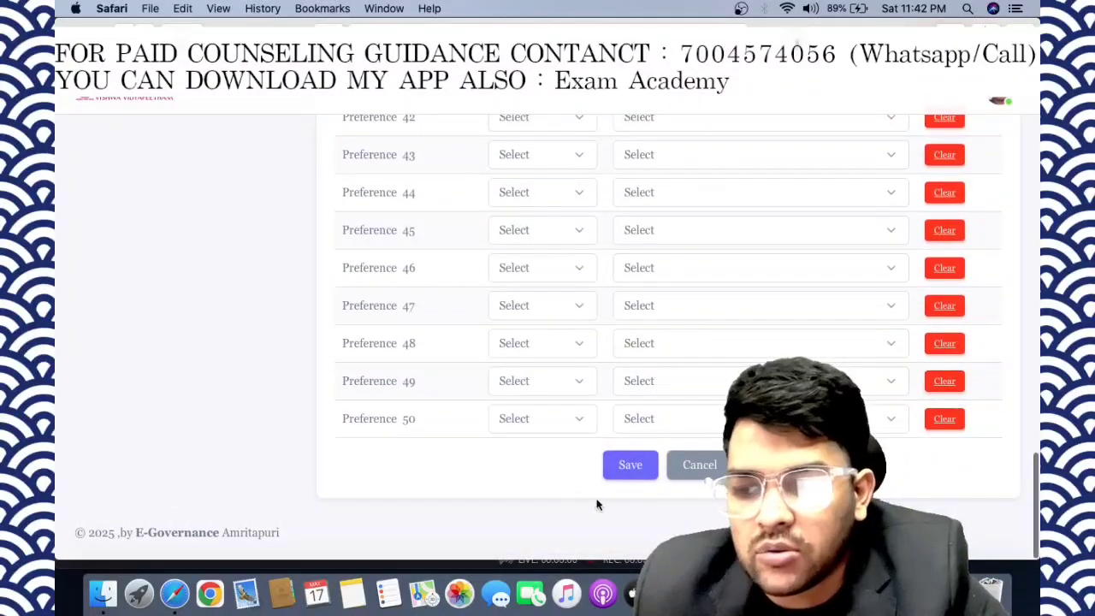
scroll(679, 342, up, 20)
scroll(680, 342, up, 5)
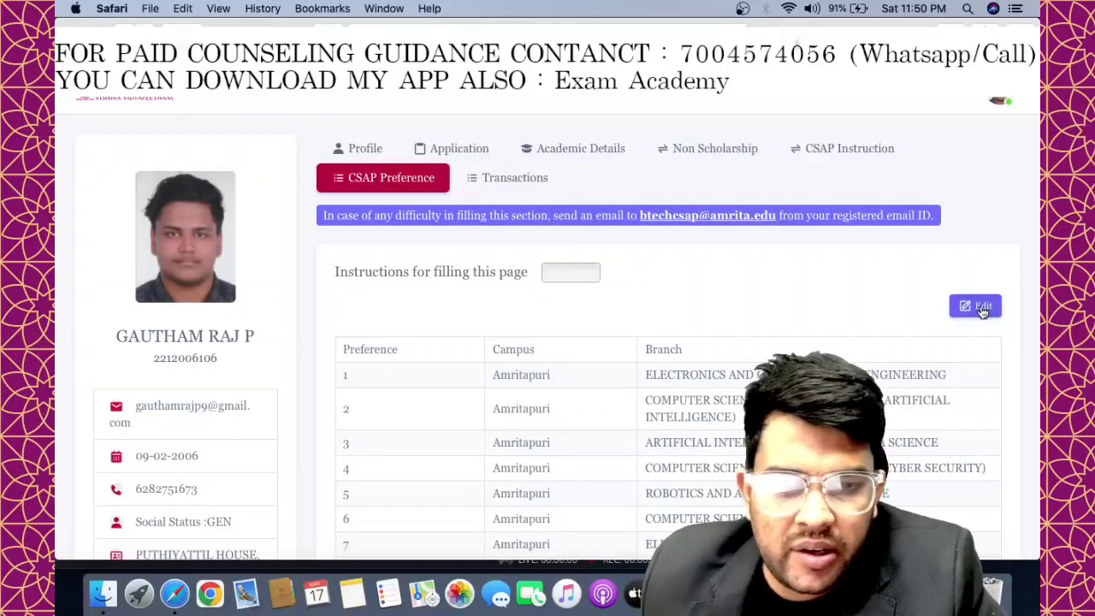
Step: Review the saved CSAP preference list with its campuses and branches and read the confirmation statement beneath it
scroll(851, 296, down, 5)
scroll(847, 291, down, 1)
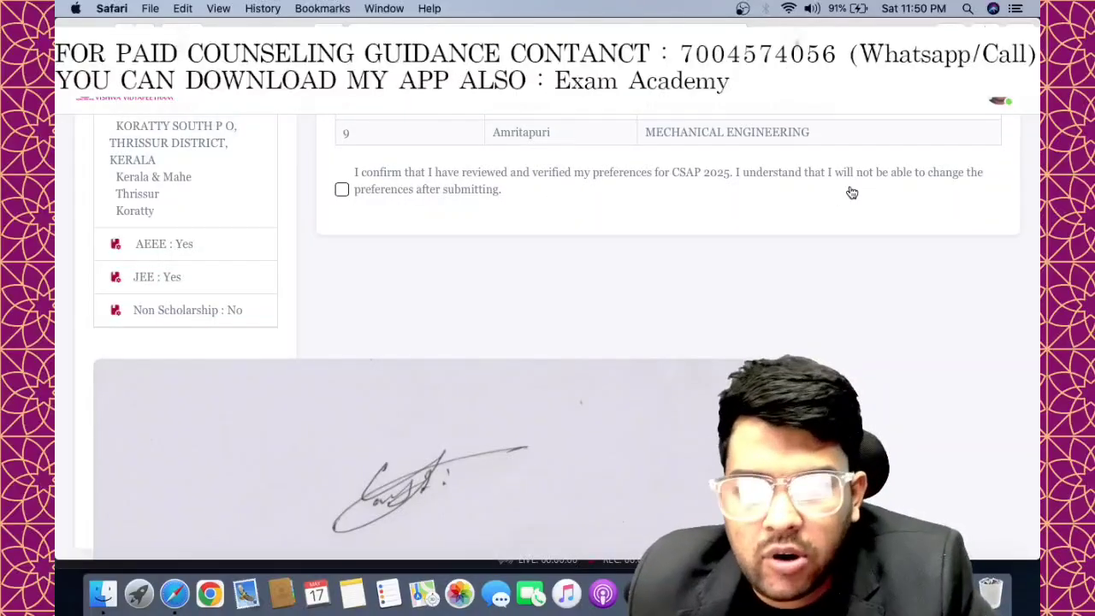
scroll(506, 191, up, 1)
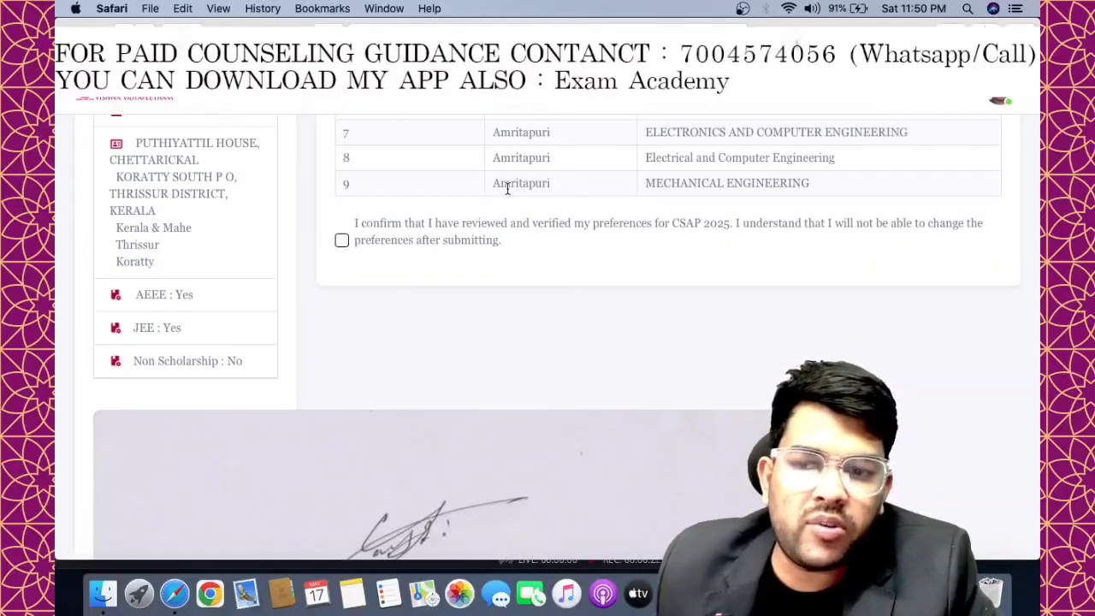
scroll(489, 254, up, 5)
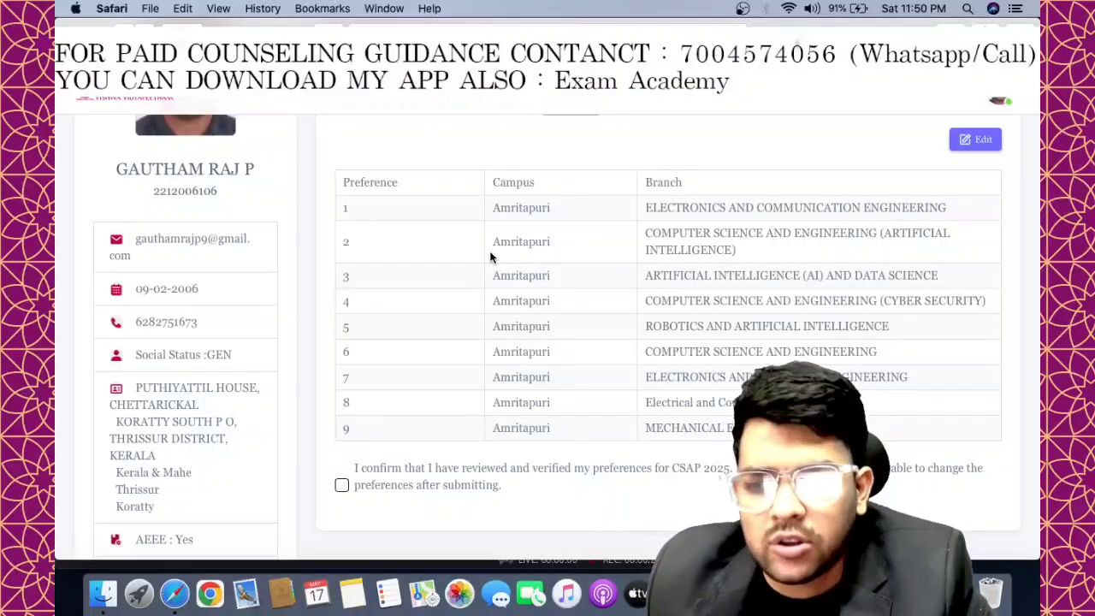
scroll(491, 257, down, 2)
scroll(390, 403, down, 2)
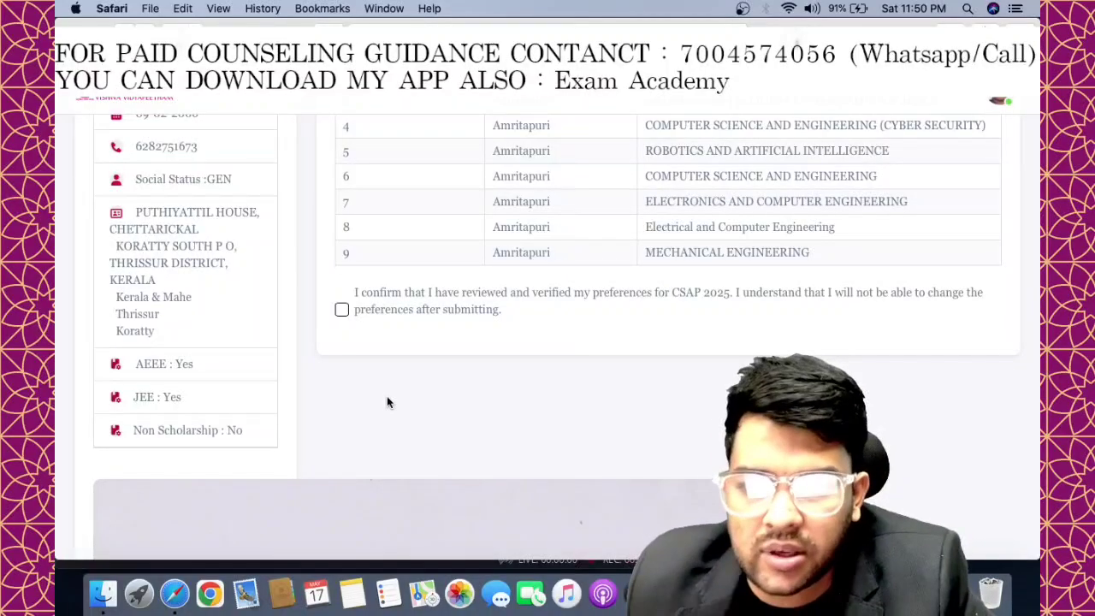
scroll(388, 402, up, 2)
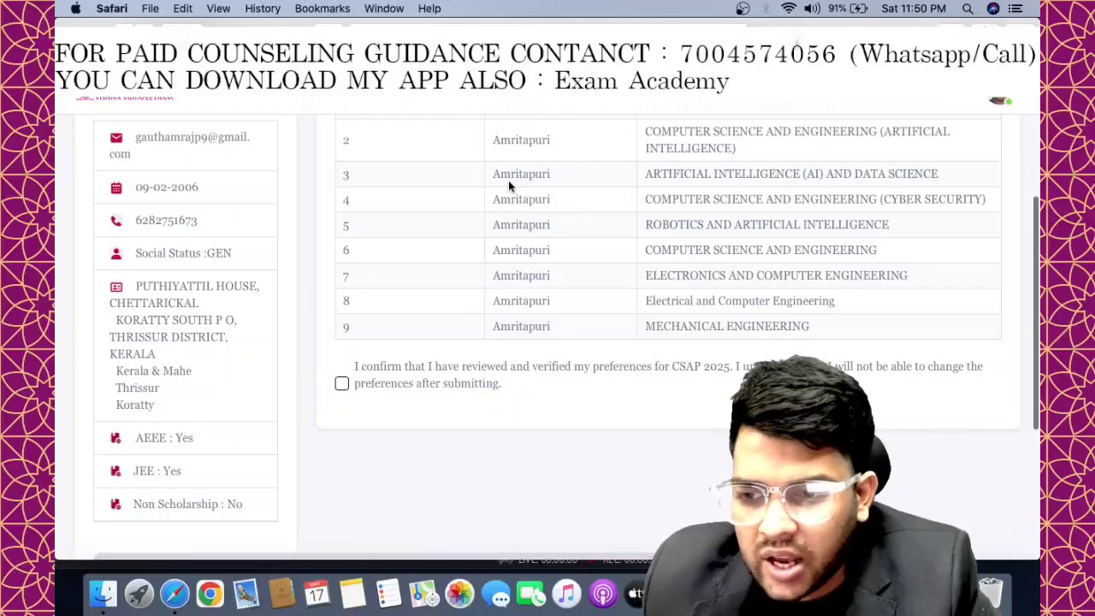
scroll(452, 189, up, 7)
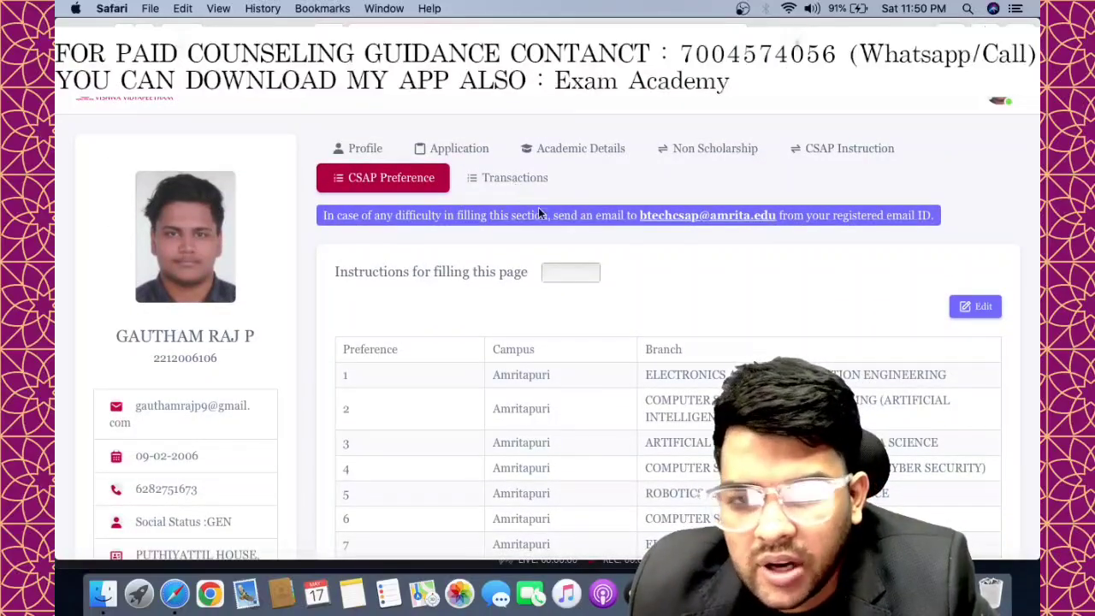
Step: Confirm that the CSAP 2025 preferences are reviewed and verified, submit them as final and dismiss the notice
scroll(608, 291, down, 10)
scroll(409, 268, up, 3)
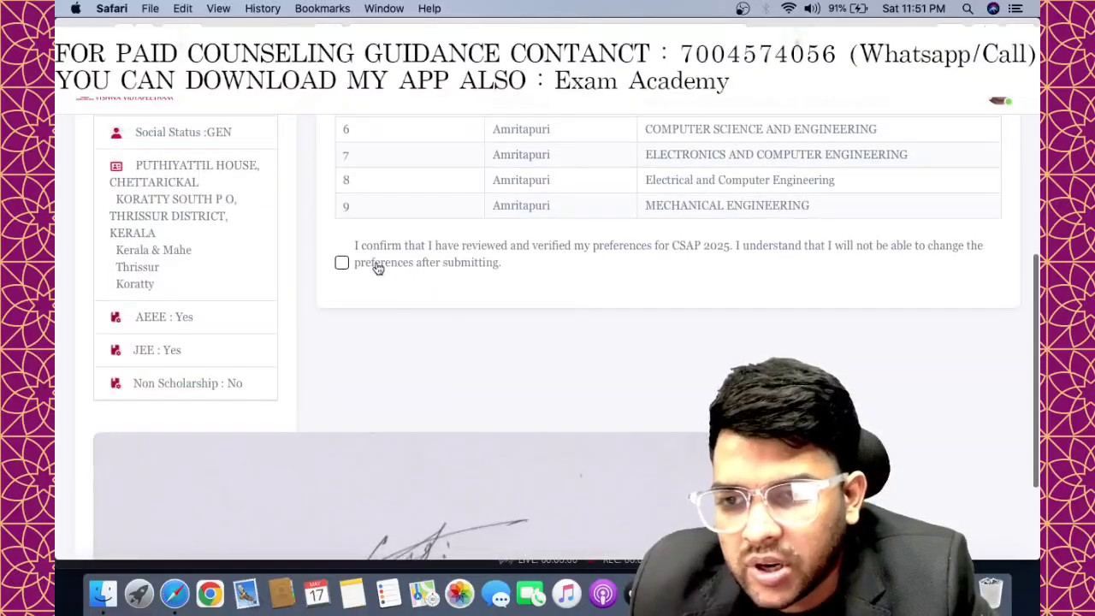
click(341, 264)
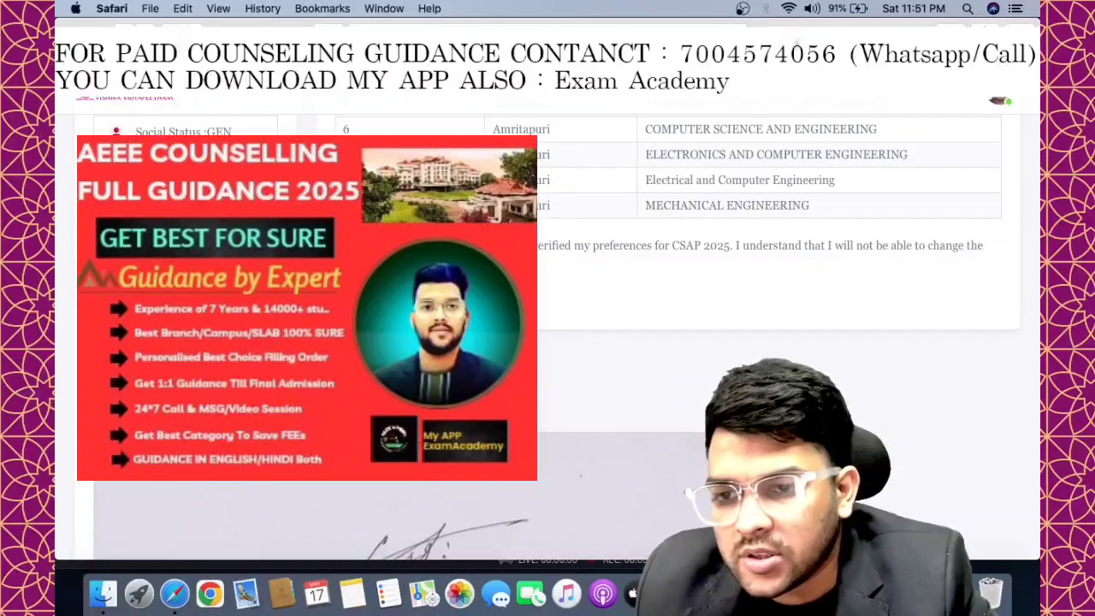
click(349, 301)
click(504, 377)
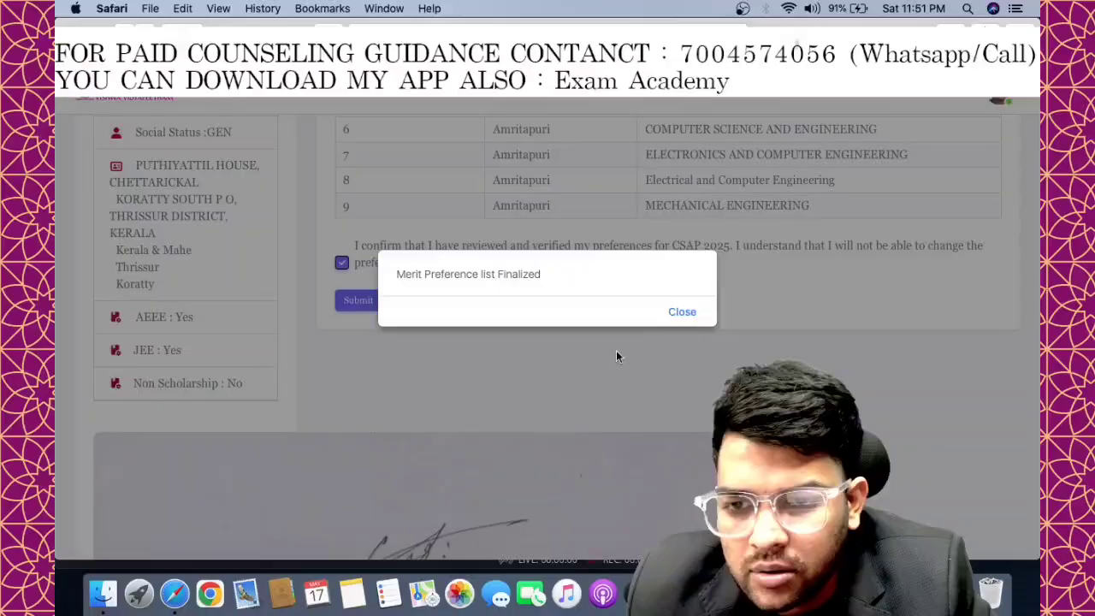
click(683, 314)
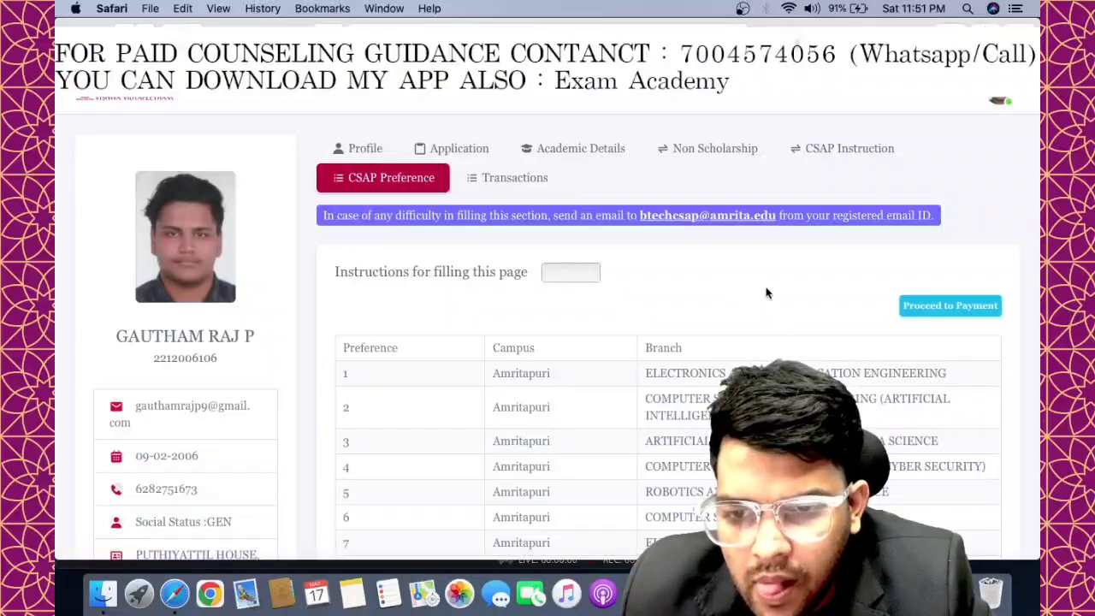
Step: Proceed to payment of the CSAP registration fee and view the offers and payment options at the PayU checkout
click(946, 306)
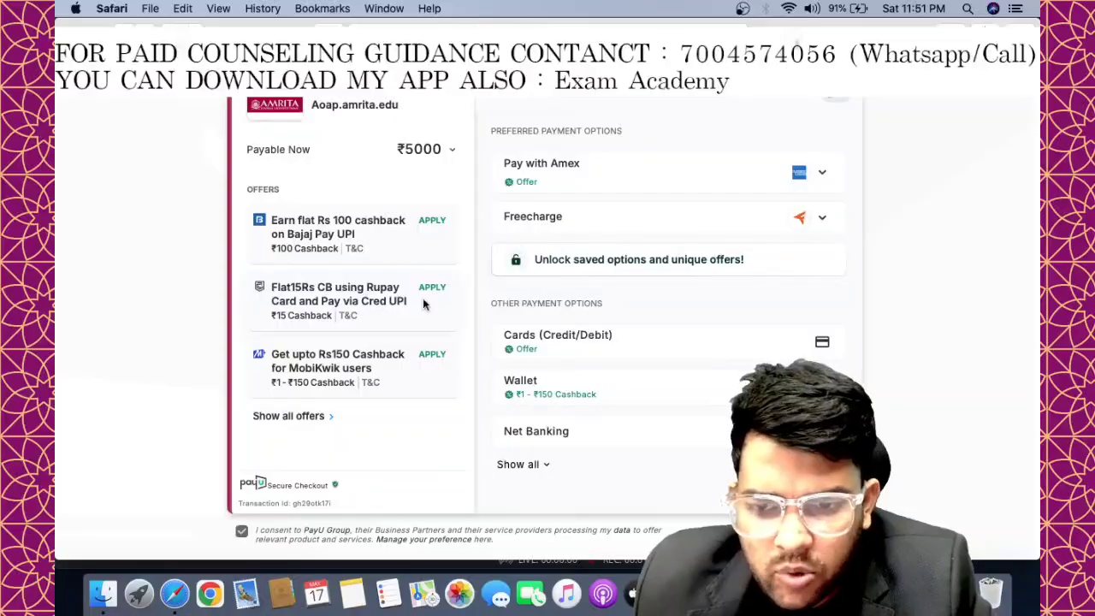
scroll(401, 320, down, 1)
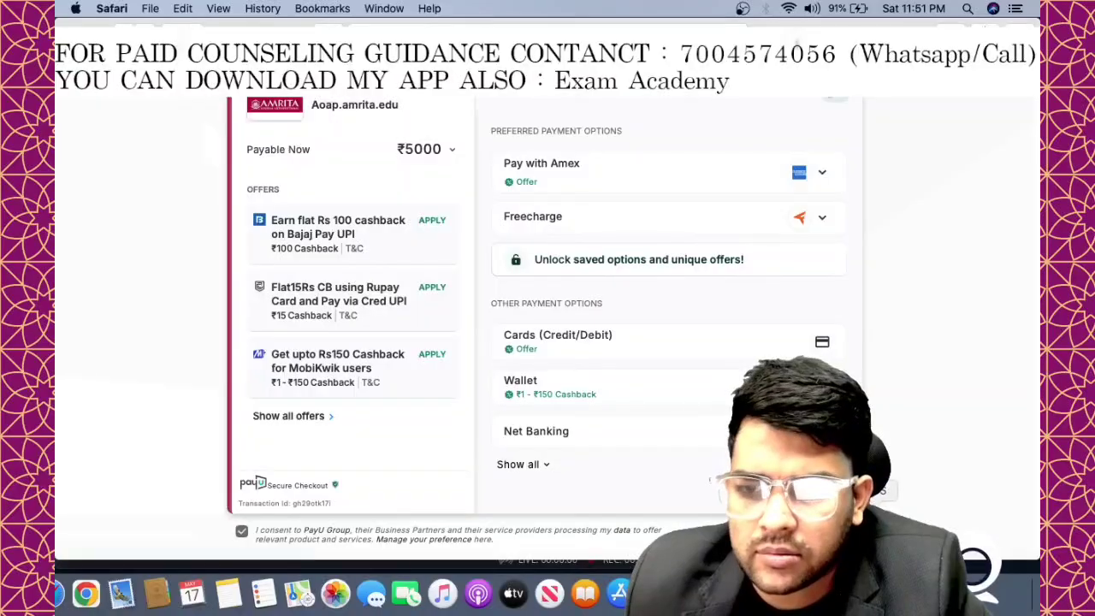
key(super+Tab)
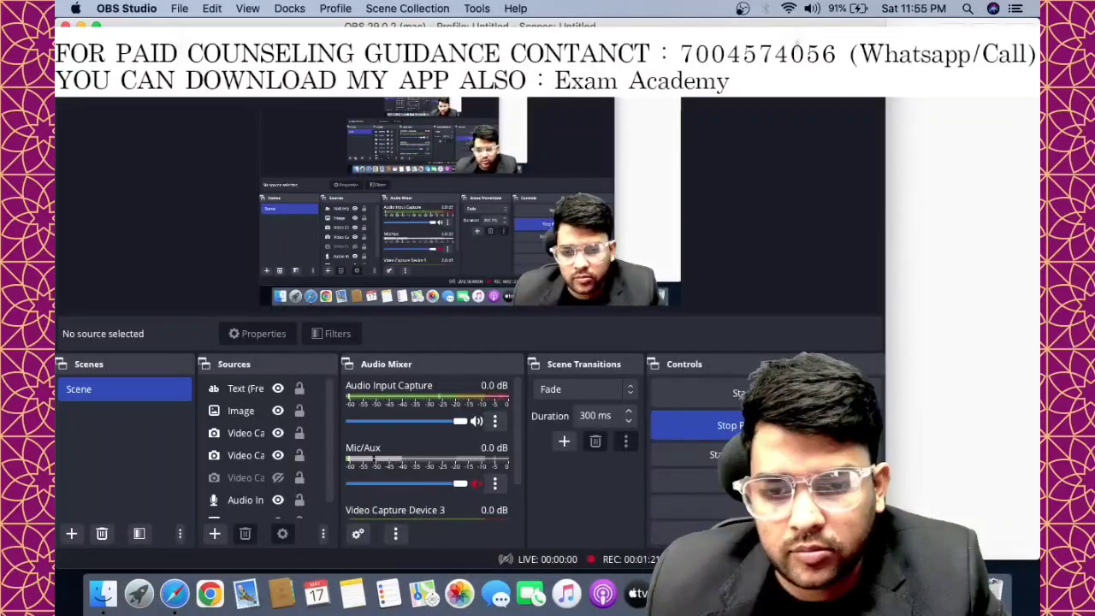
Step: Switch back to Safari, leave the payment details page and go to the AEEE portal from the Seat Allotment Process 2025 page
click(160, 569)
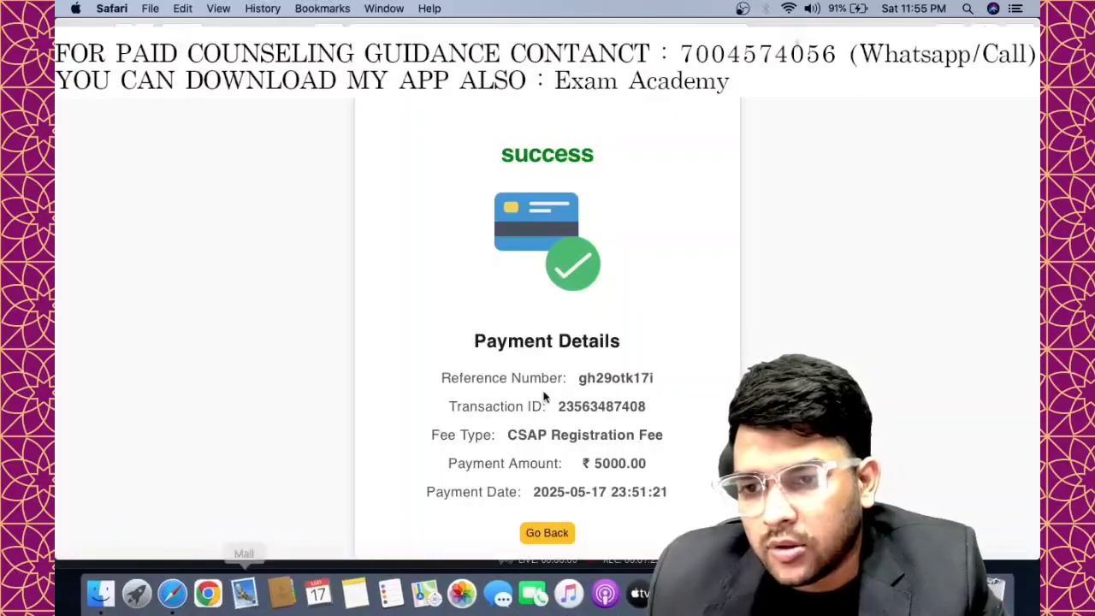
scroll(617, 389, down, 1)
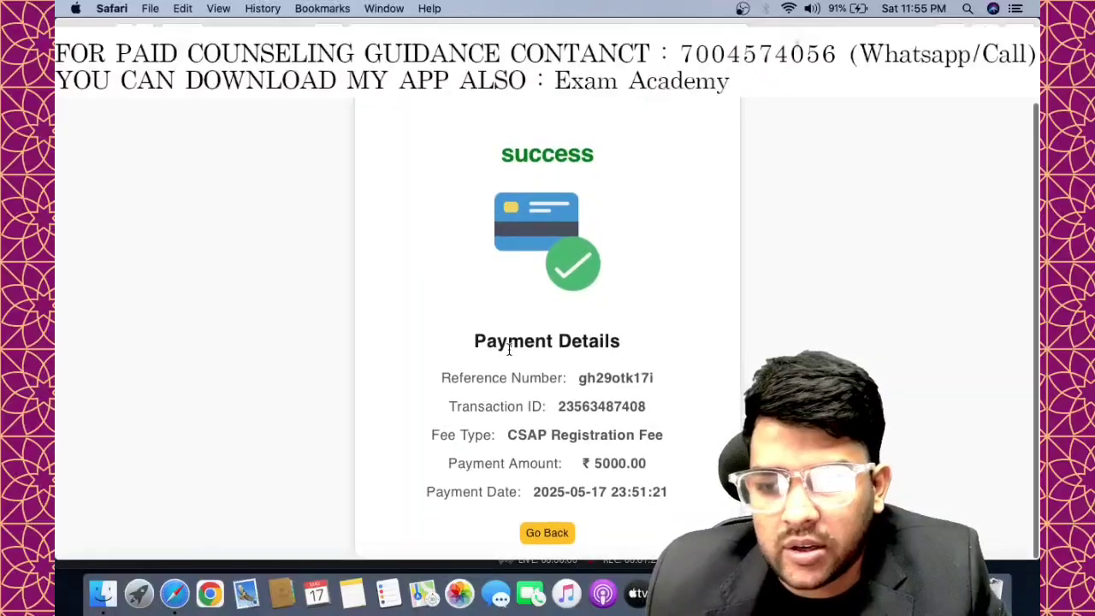
click(549, 535)
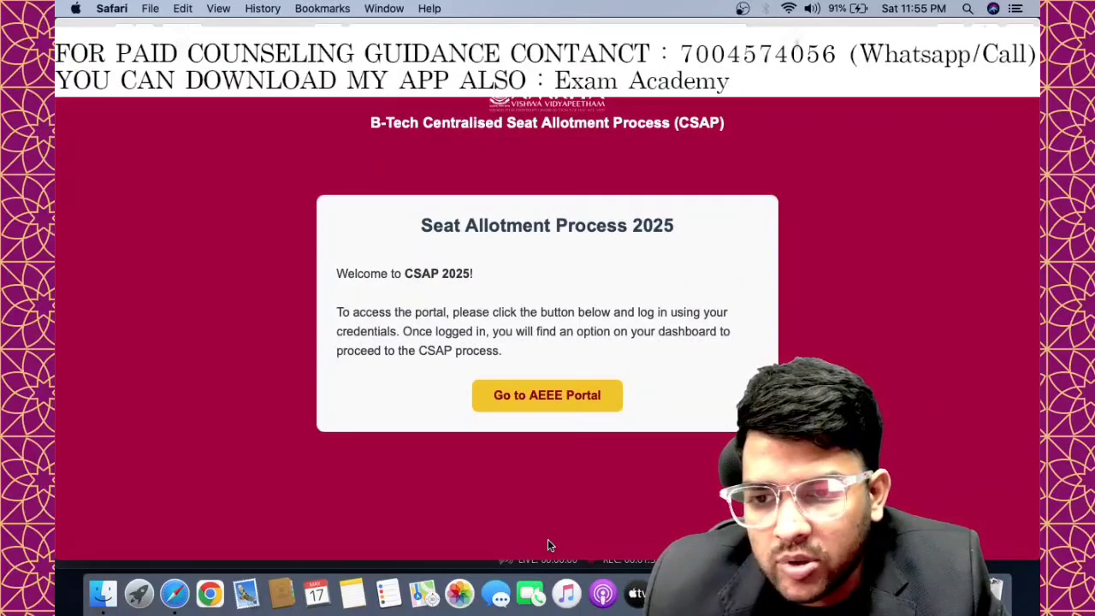
click(576, 400)
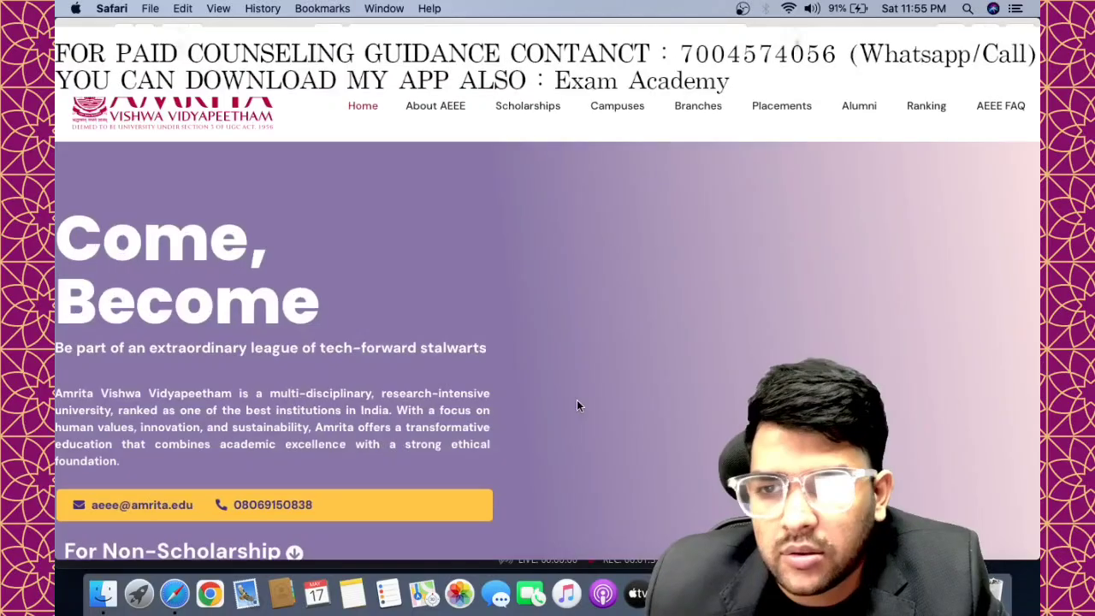